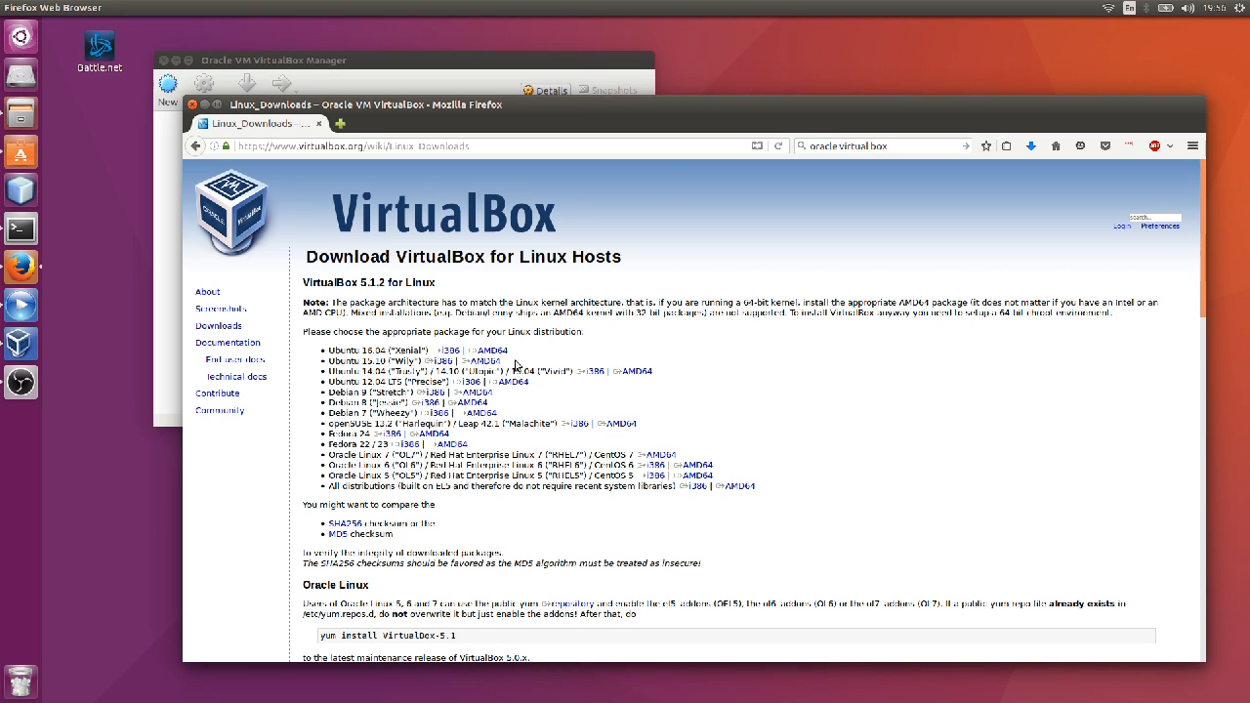
# Download the VirtualBox package for Ubuntu 16.04 AMD64 from the Linux downloads page.
pyautogui.moveTo(372, 351); pyautogui.dragTo(410, 352)
pyautogui.click(411, 353)
pyautogui.click(505, 352)
# Bring the VirtualBox Manager window in front of Firefox and move it down and right.
pyautogui.moveTo(391, 62)
pyautogui.mouseDown()
pyautogui.moveTo(407, 92)
pyautogui.moveTo(389, 62)
pyautogui.mouseUp()
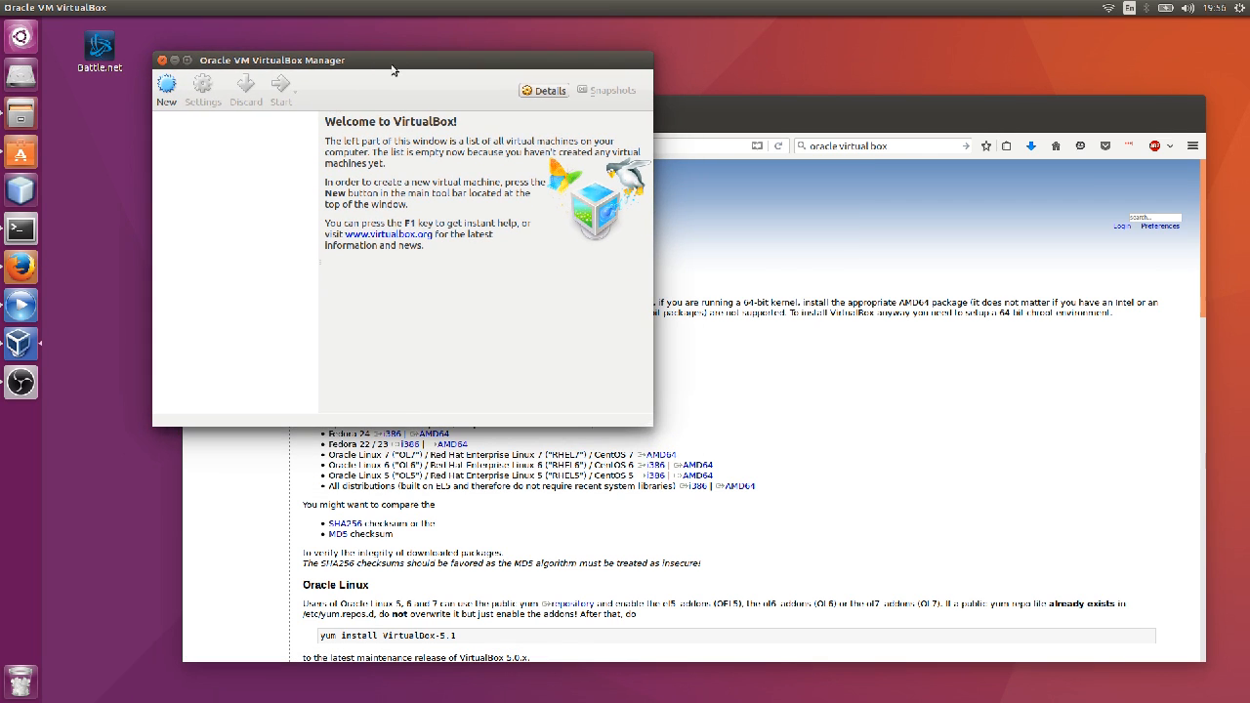
pyautogui.click(496, 350)
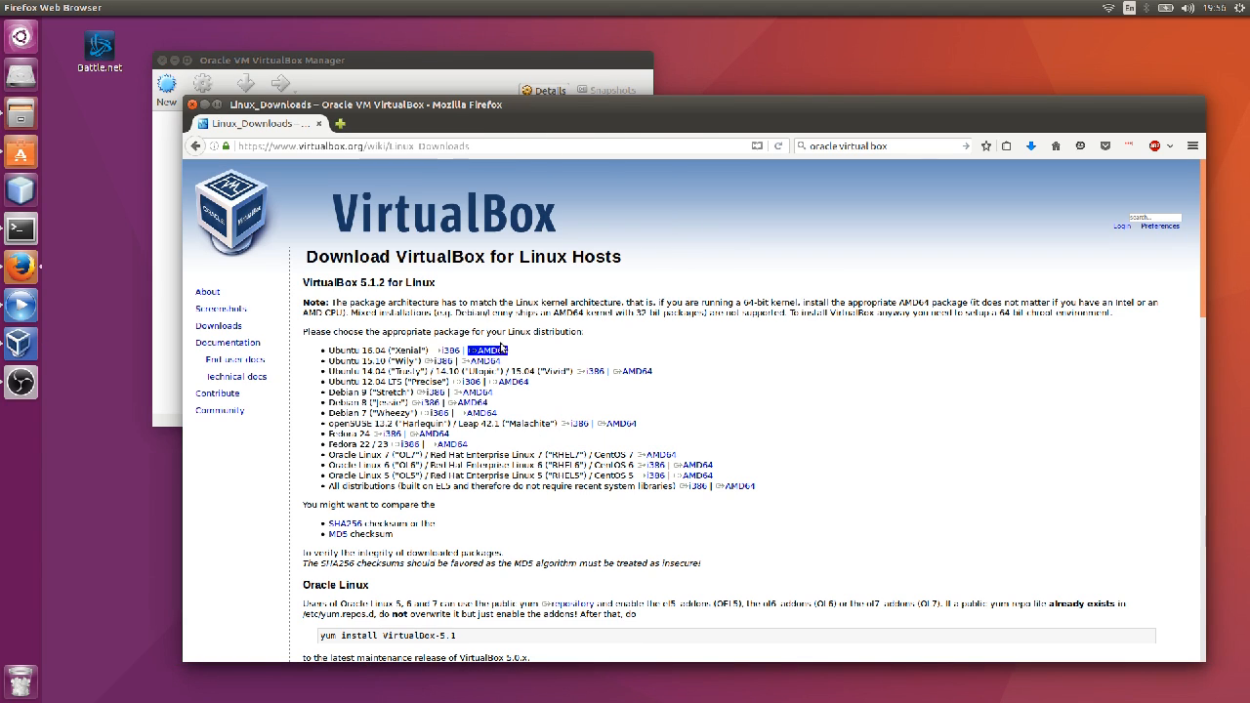
pyautogui.click(497, 61)
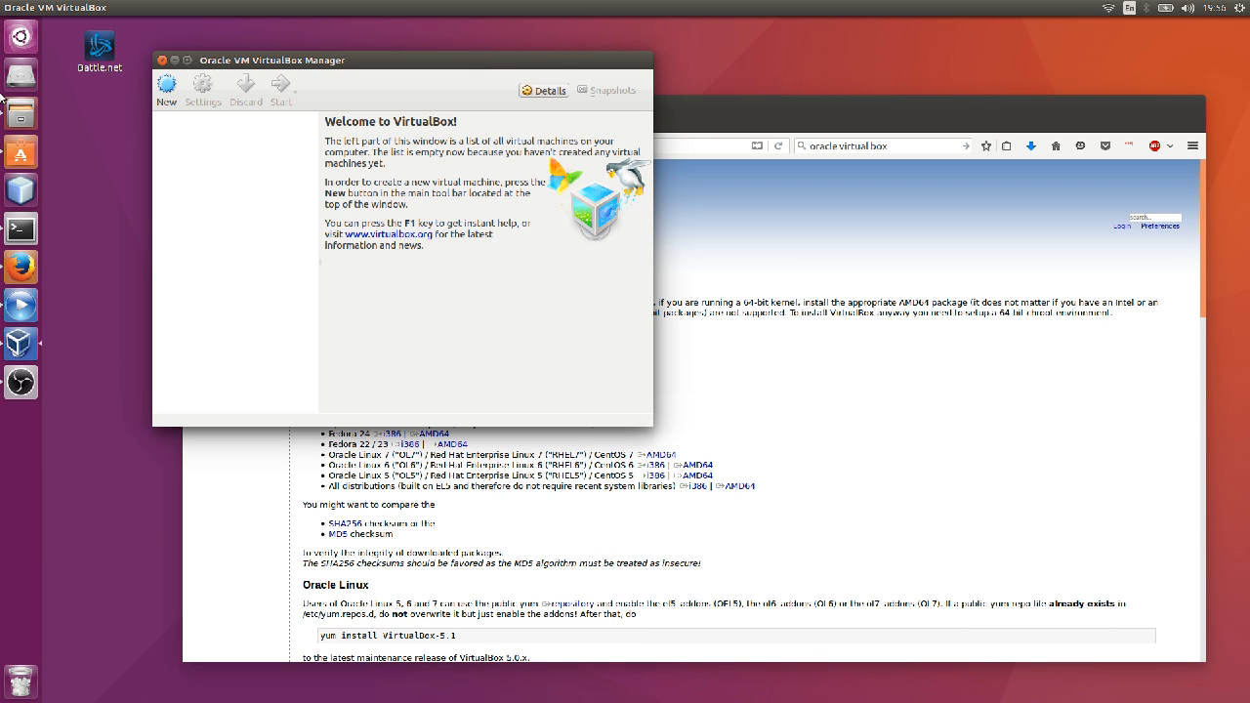
pyautogui.moveTo(268, 68)
pyautogui.mouseDown()
pyautogui.moveTo(294, 103)
pyautogui.moveTo(282, 85)
pyautogui.mouseUp()
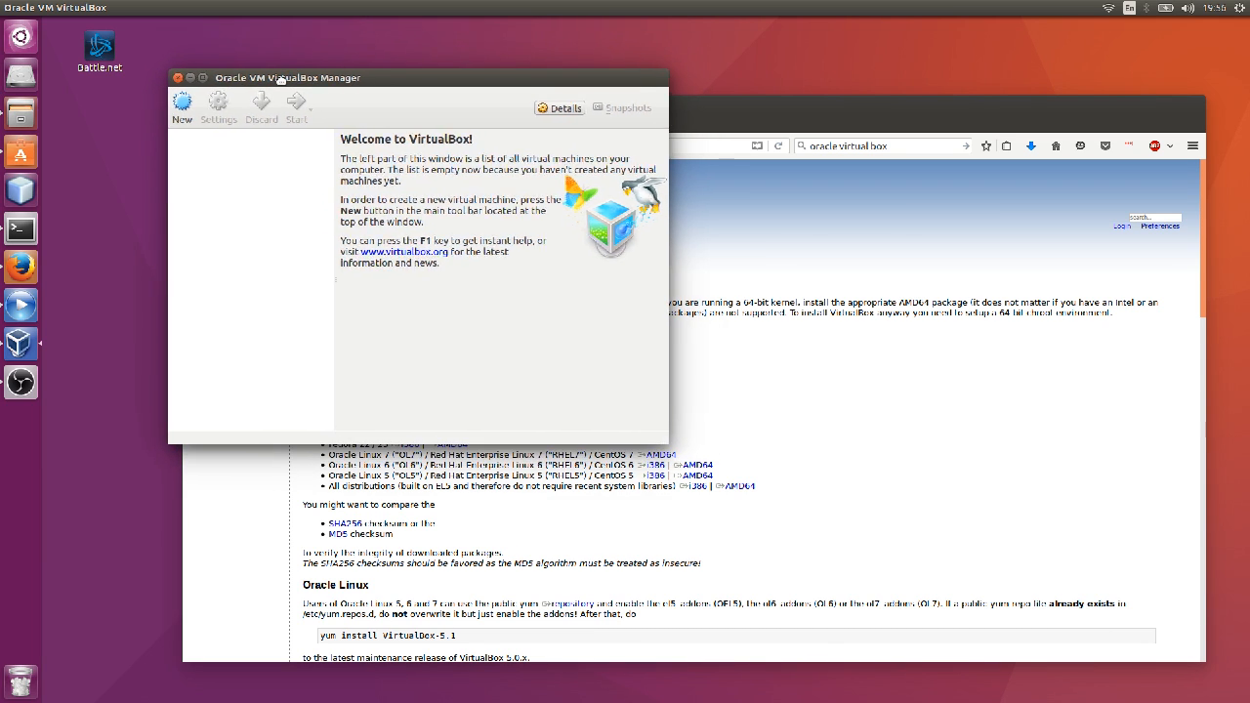
# Create a new machine named Ubuntu, type Linux, version Ubuntu (64-bit), and continue.
pyautogui.click(183, 107)
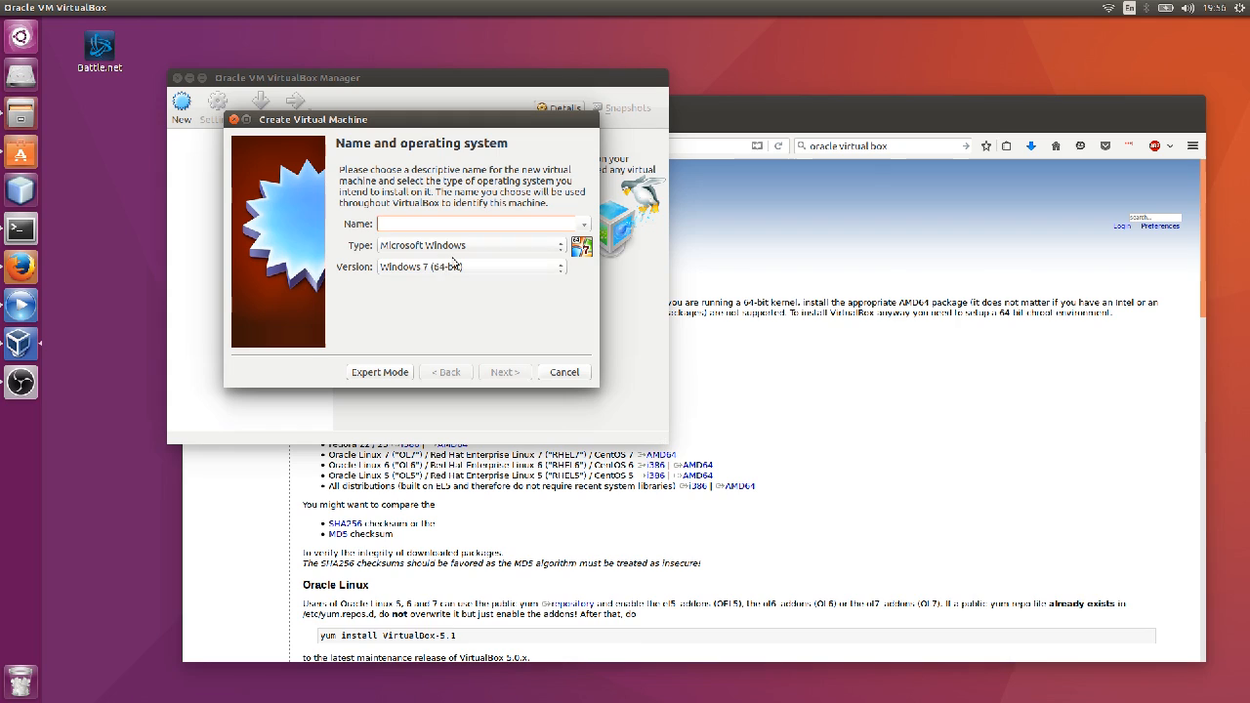
pyautogui.click(459, 246)
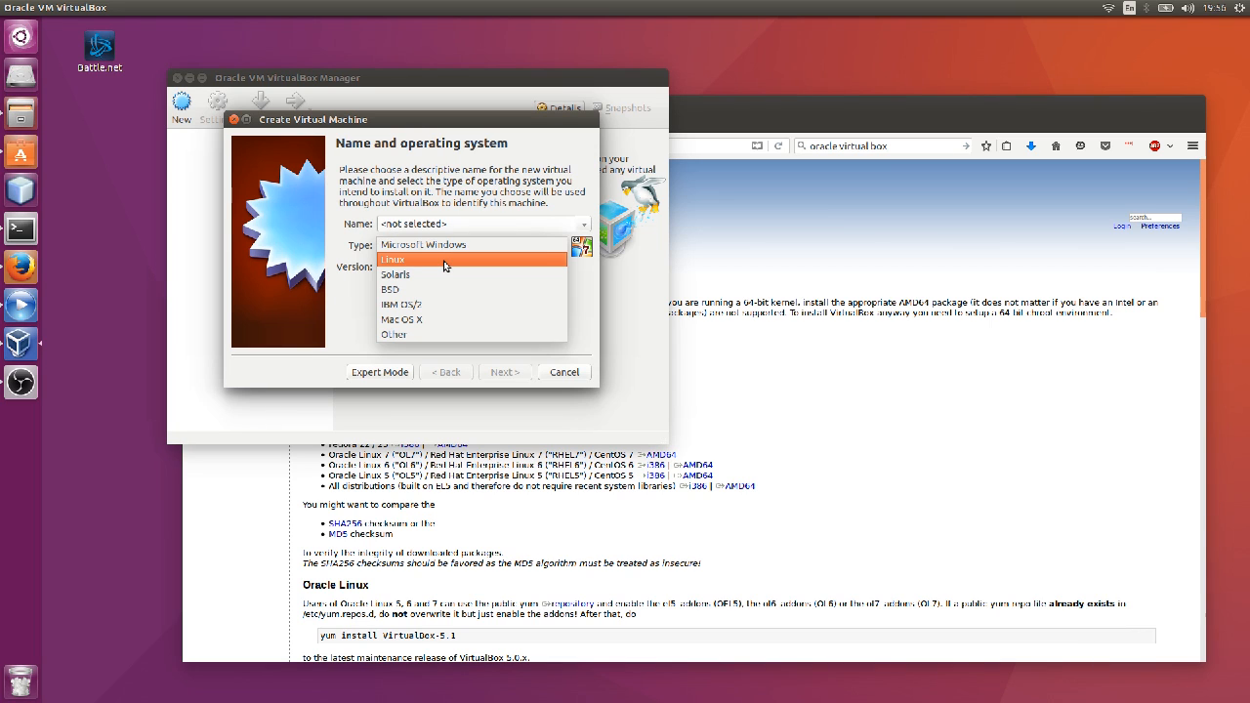
pyautogui.click(444, 260)
pyautogui.click(454, 267)
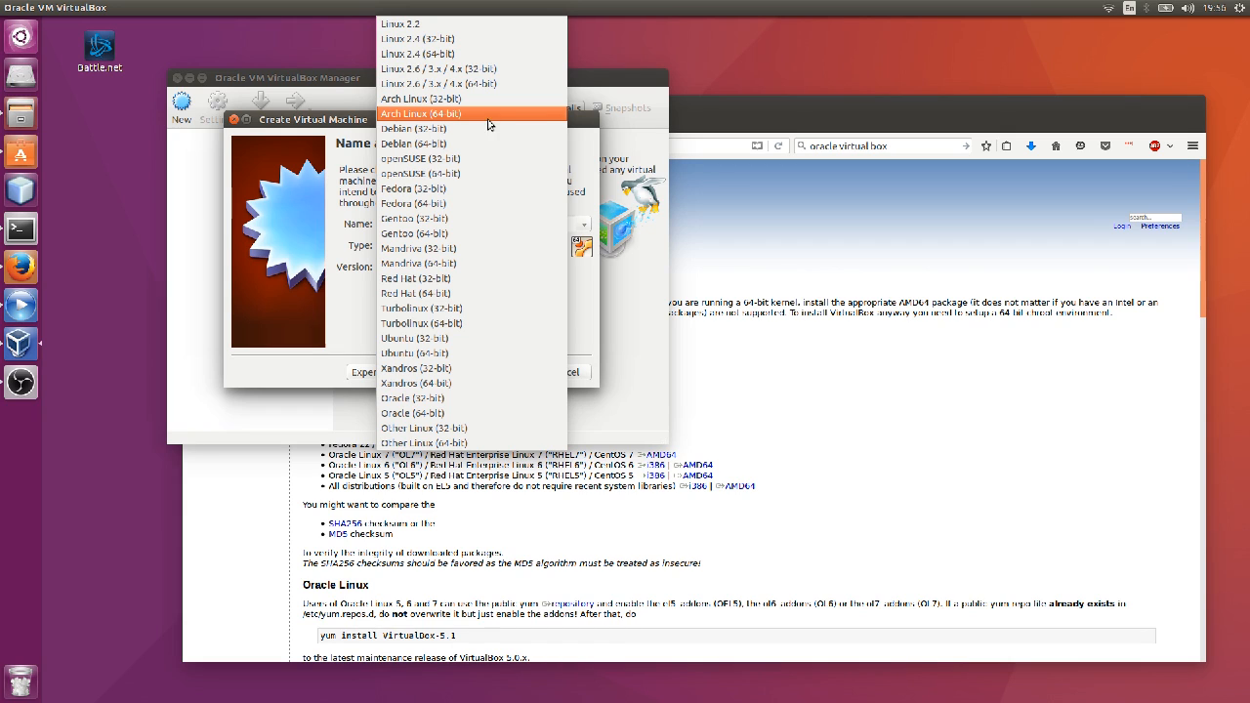
pyautogui.click(506, 355)
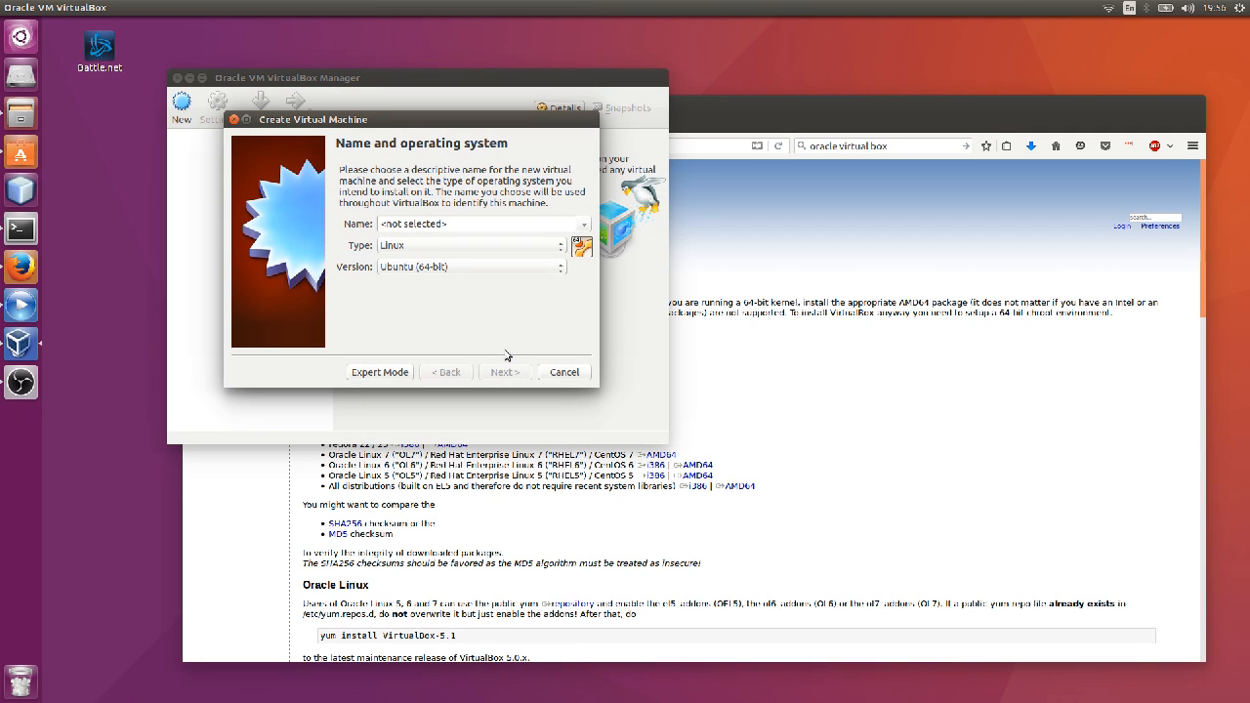
pyautogui.click(479, 228)
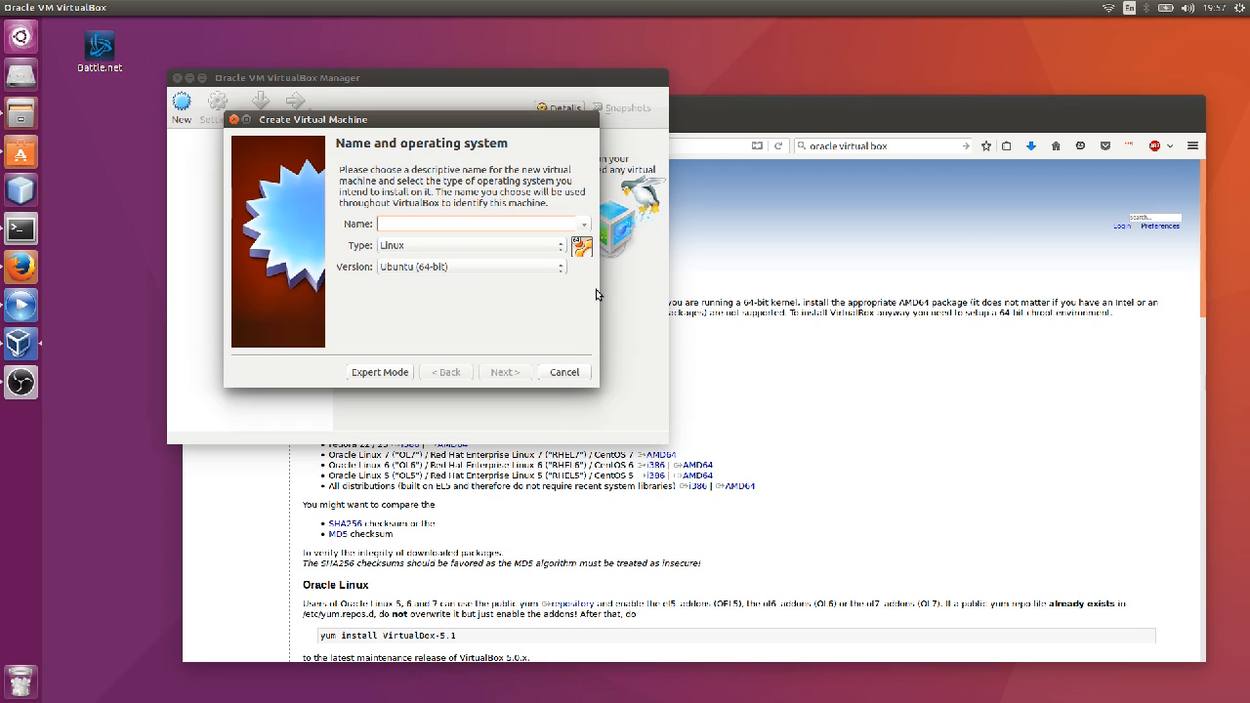
pyautogui.write('Ubuntu')
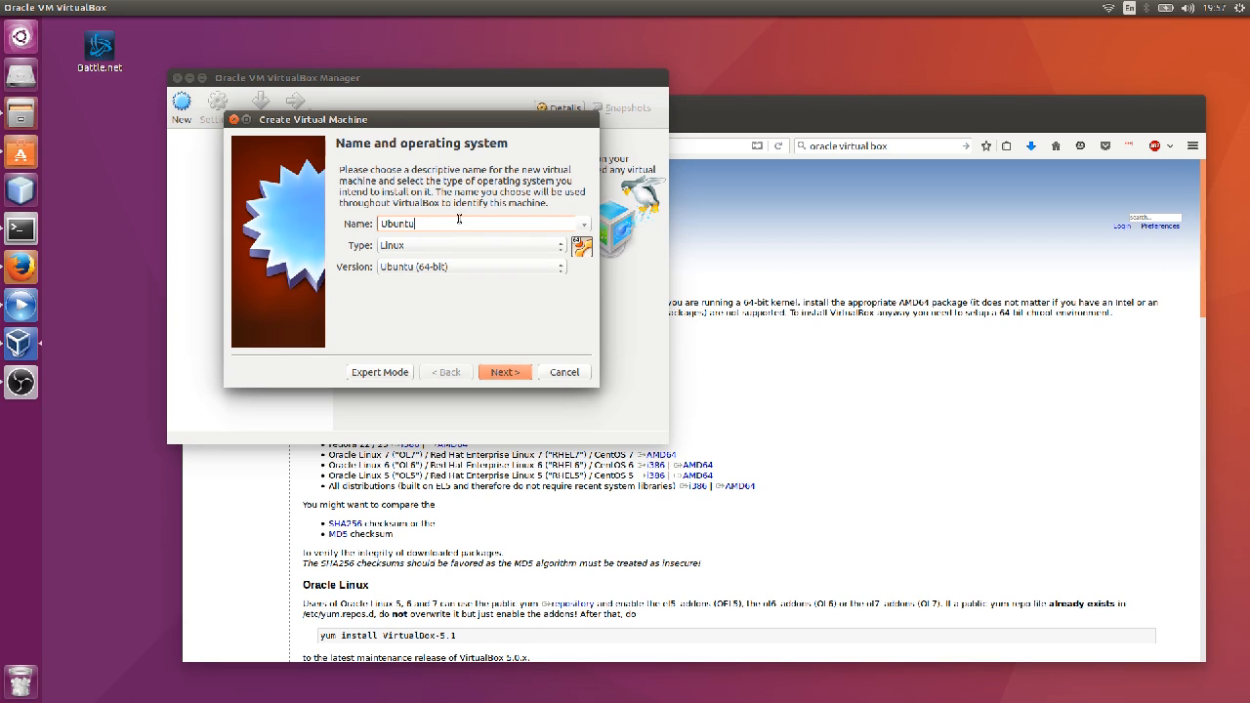
pyautogui.click(504, 372)
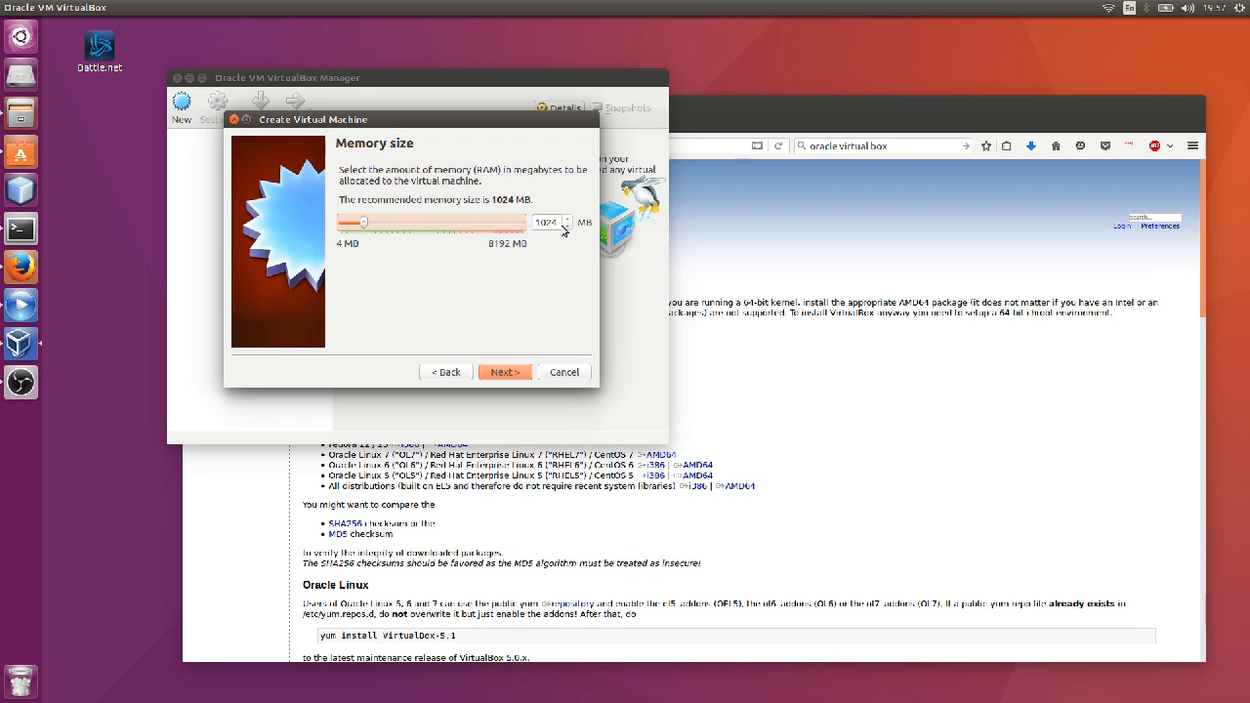
# Set memory to 2048 MB and choose to create a new virtual hard disk now.
pyautogui.press('Tab')
pyautogui.write('2048')
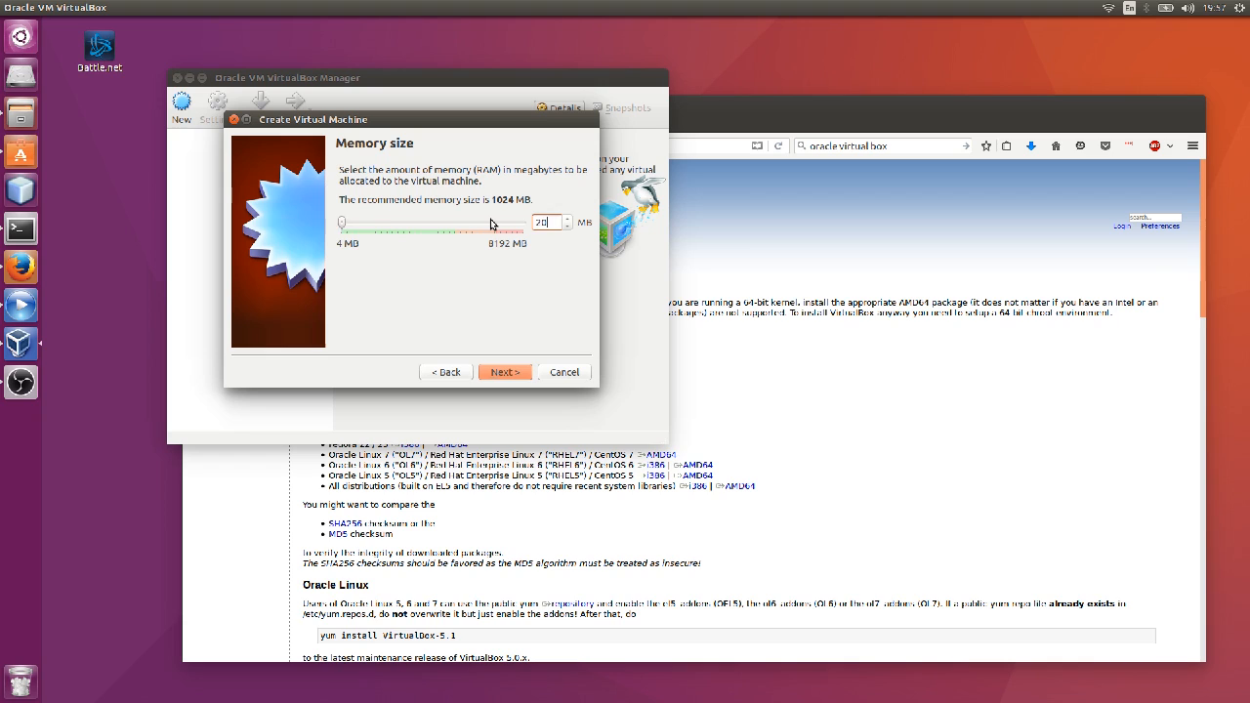
pyautogui.click(508, 373)
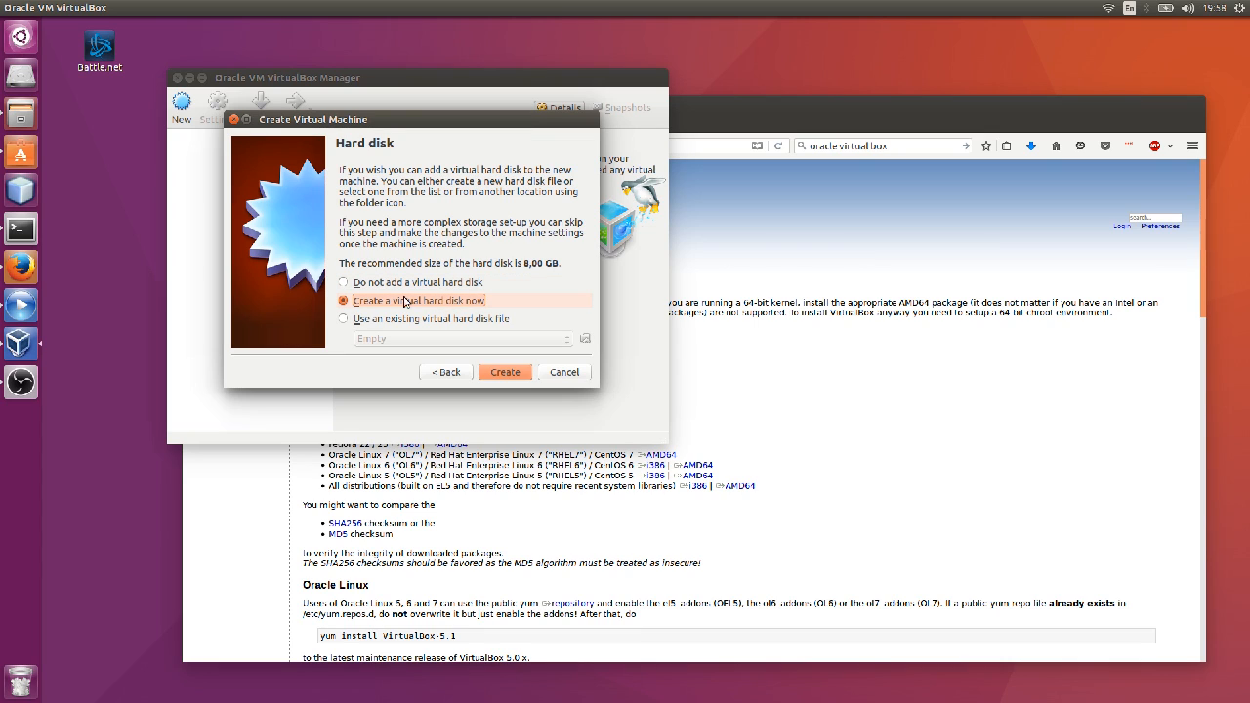
pyautogui.click(510, 374)
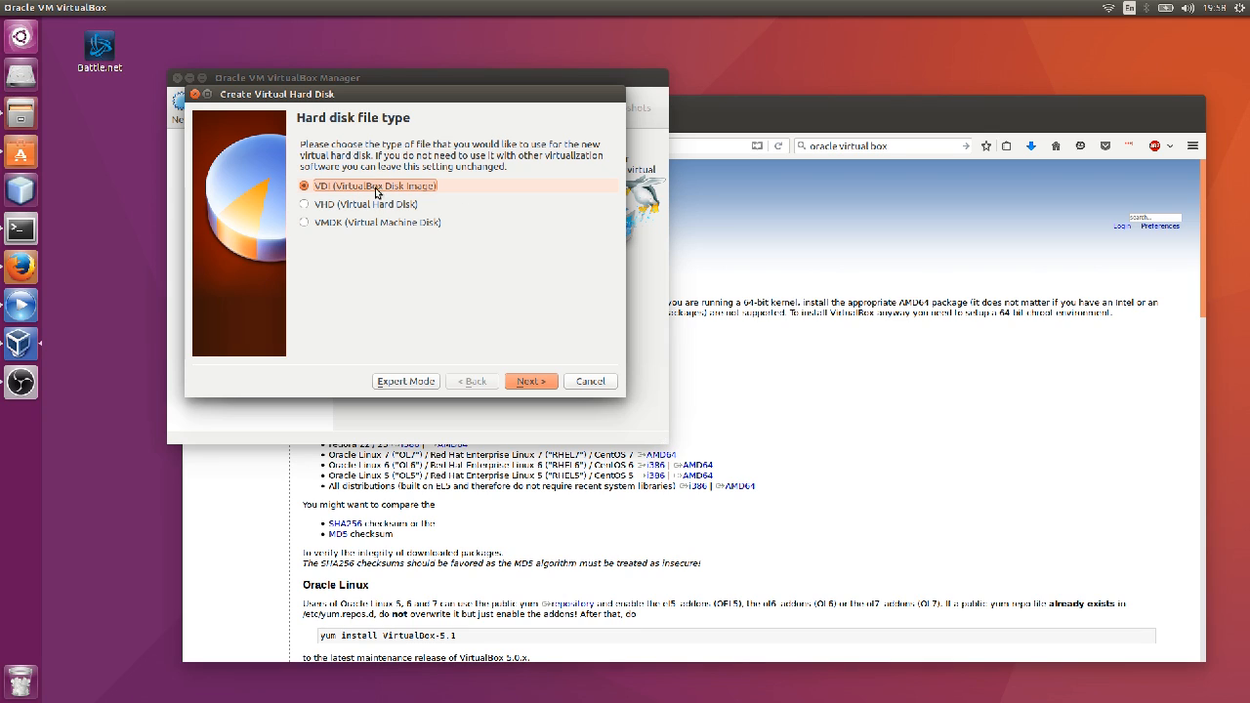
# Create a dynamically allocated 8,00 GB VDI disk for the Ubuntu machine.
pyautogui.click(535, 382)
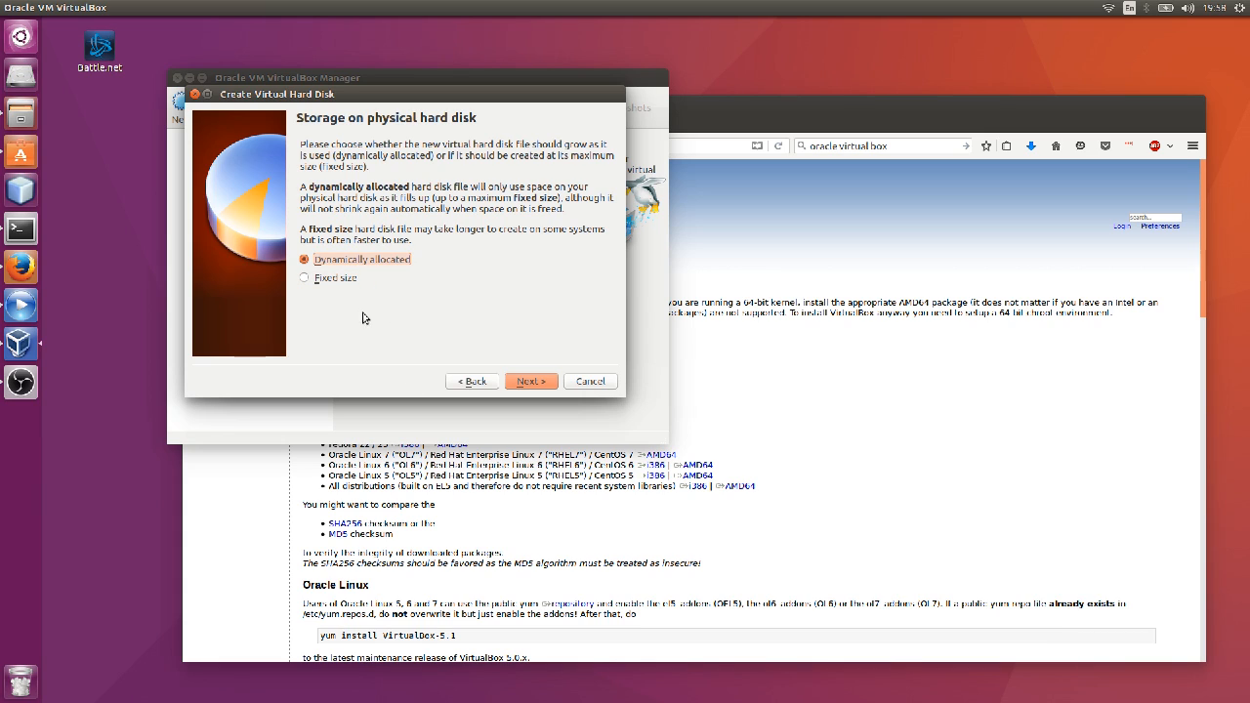
pyautogui.click(531, 380)
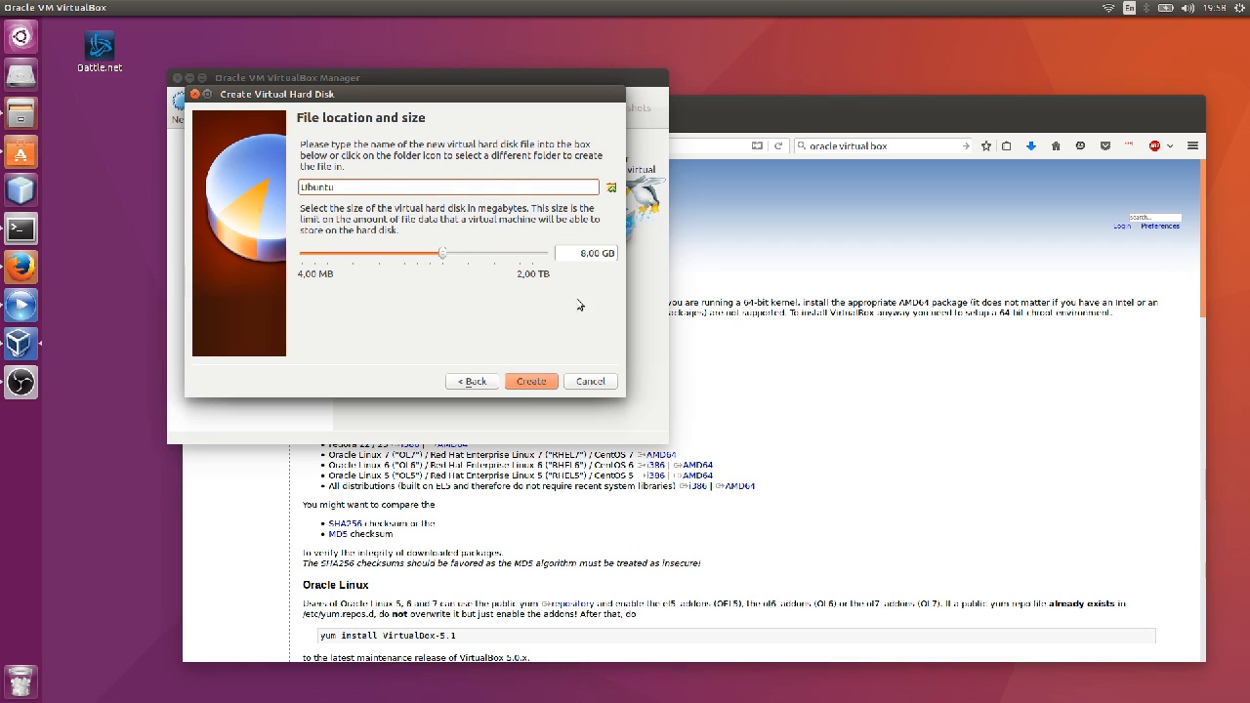
pyautogui.click(587, 254)
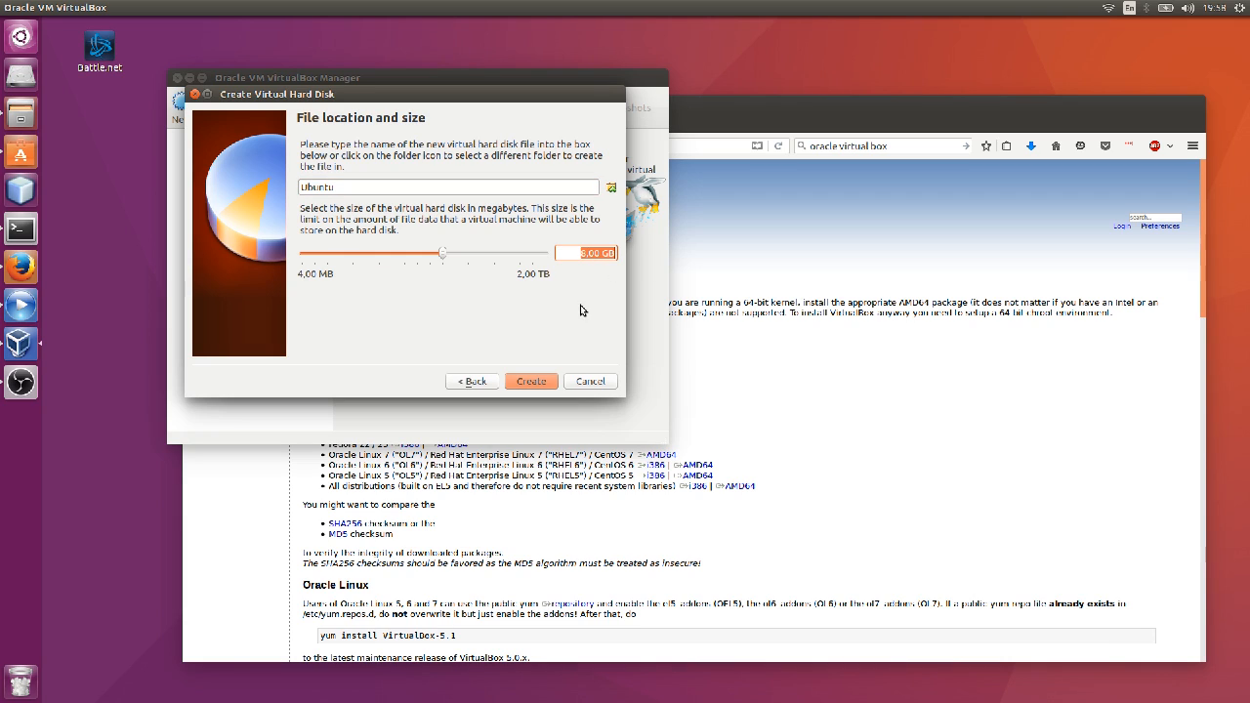
pyautogui.click(544, 385)
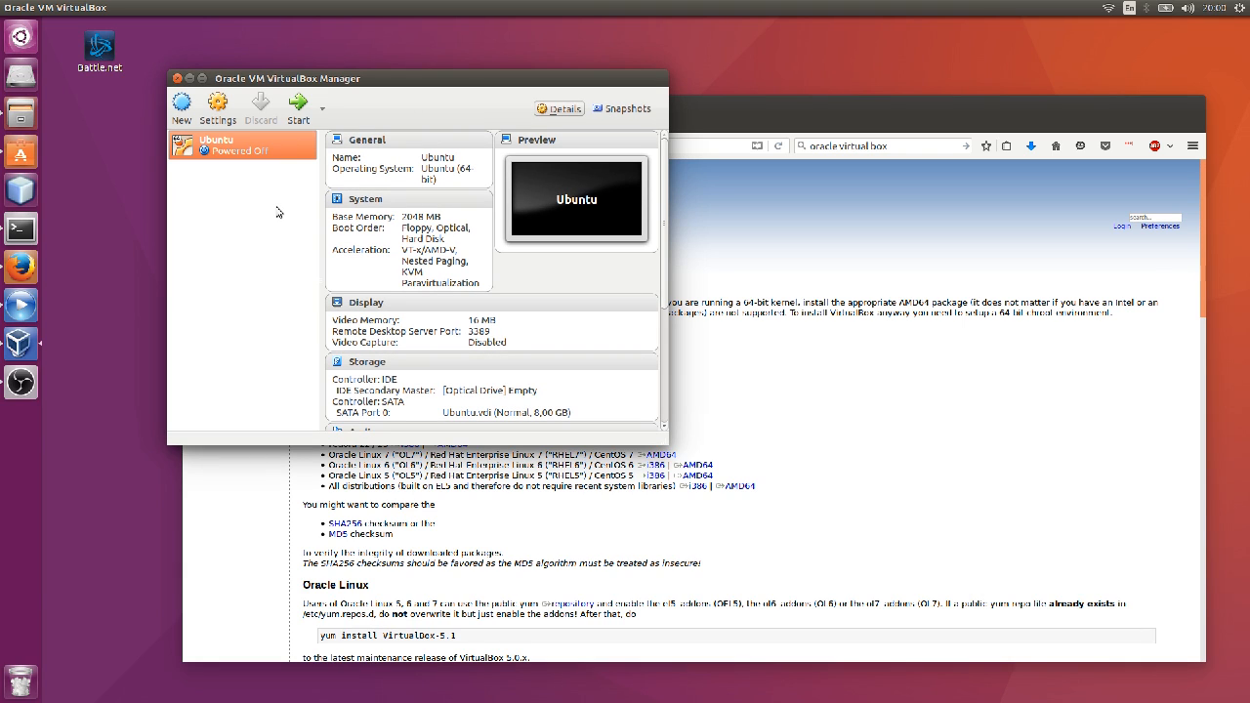
# In Storage settings, load ubuntu-16.04.1-desktop-amd64.iso from Downloads into the empty optical drive.
pyautogui.click(218, 108)
pyautogui.click(374, 241)
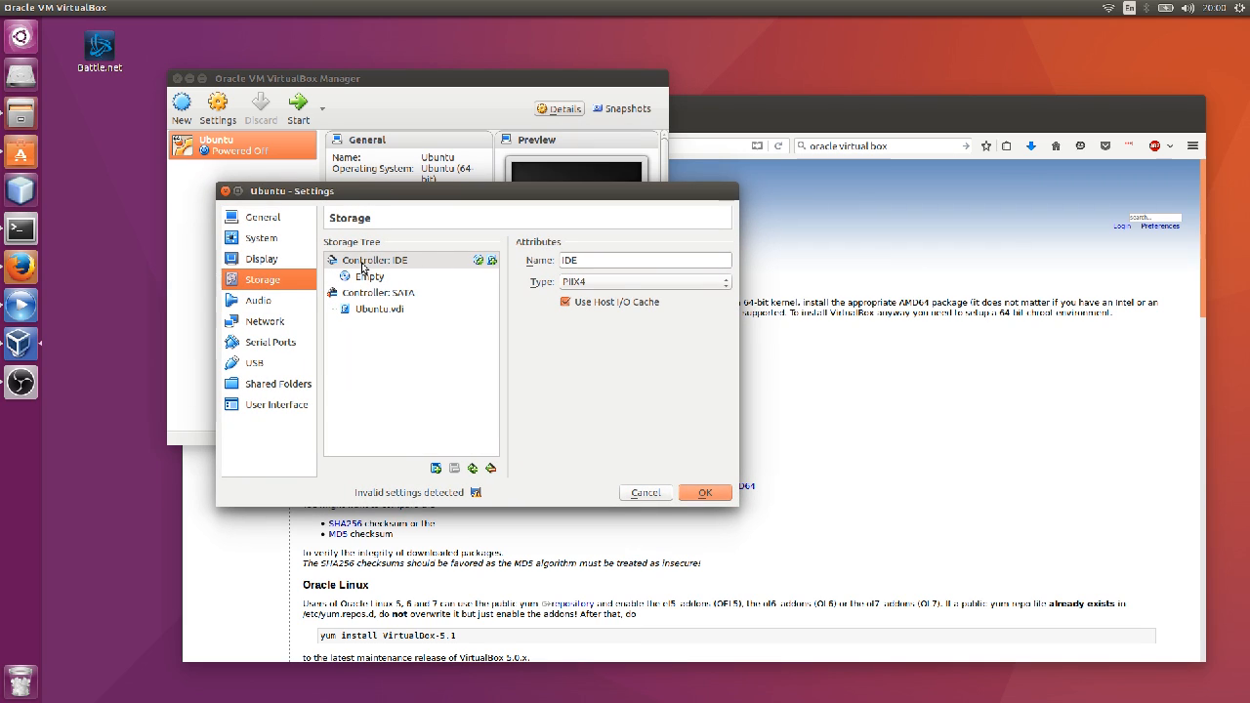
pyautogui.click(409, 280)
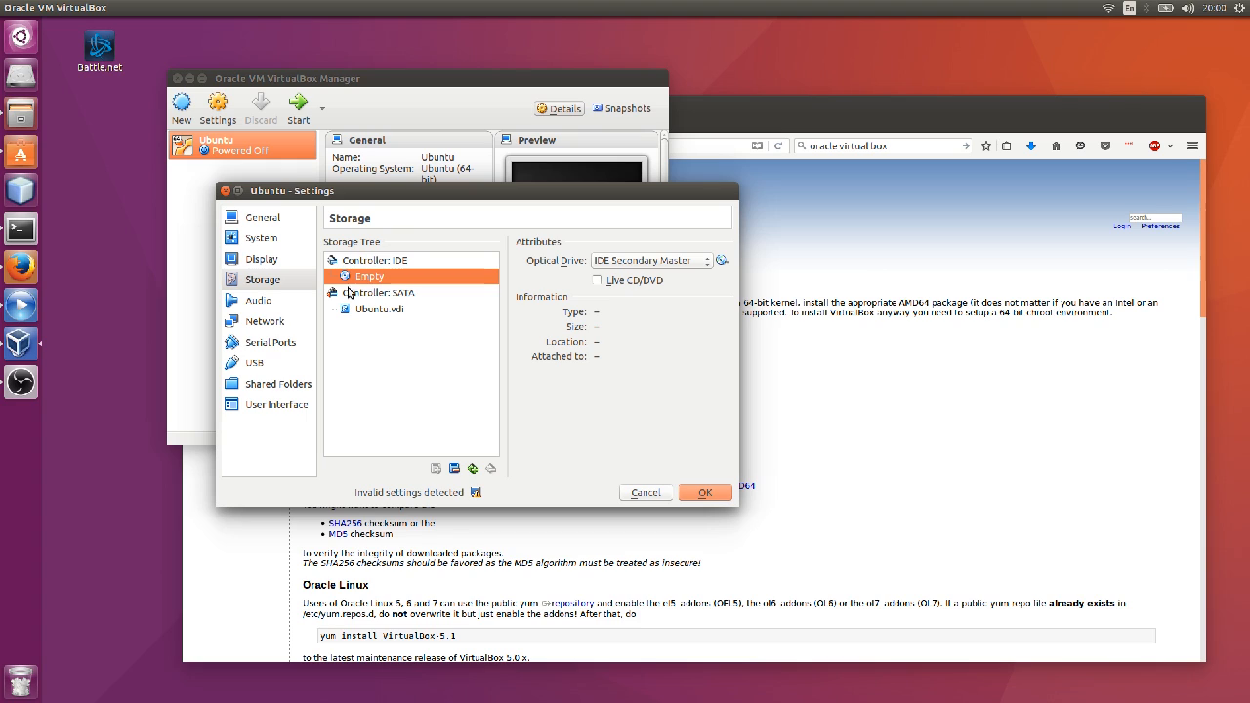
pyautogui.click(727, 264)
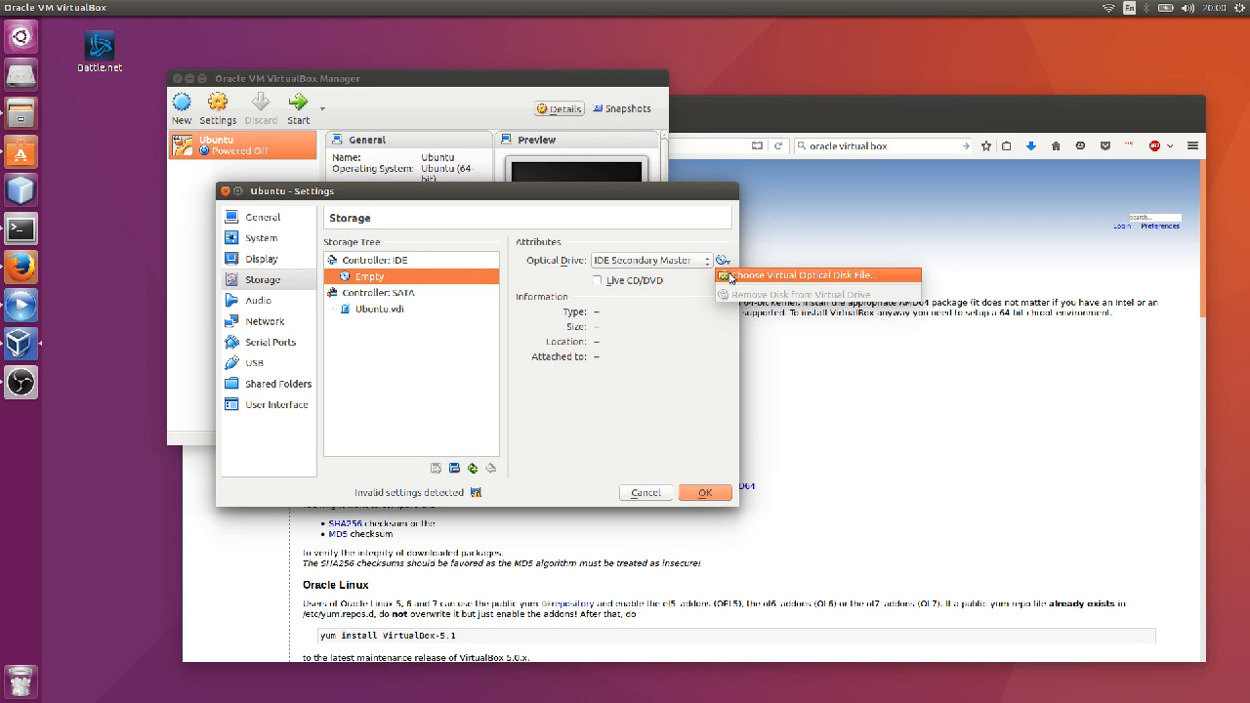
pyautogui.click(731, 276)
pyautogui.moveTo(470, 195); pyautogui.dragTo(962, 313)
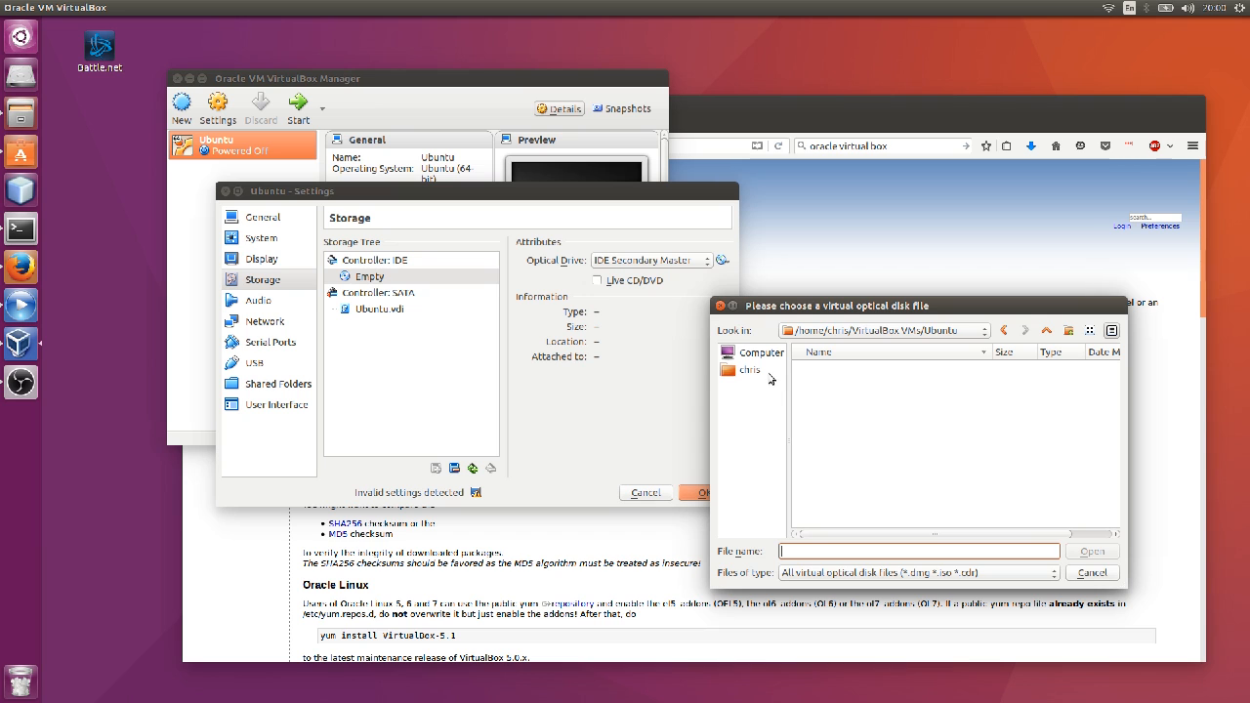
pyautogui.click(770, 373)
pyautogui.moveTo(843, 312); pyautogui.dragTo(758, 335)
pyautogui.doubleClick(724, 408)
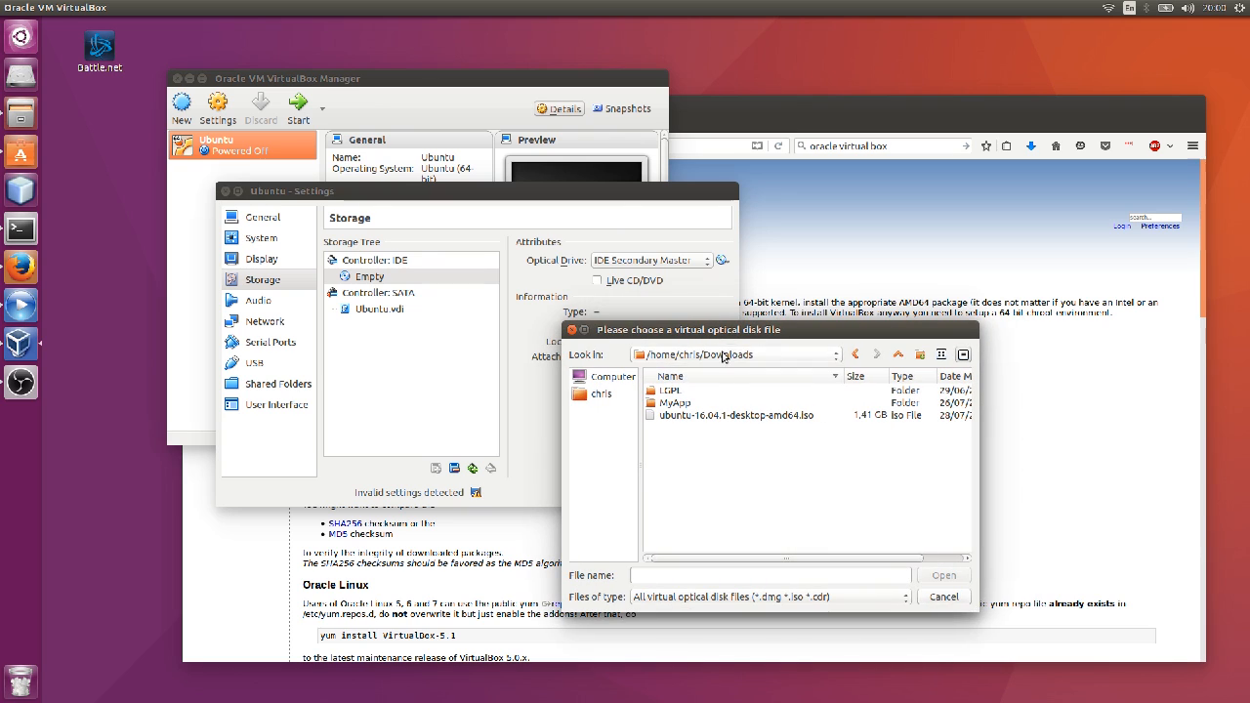
pyautogui.click(697, 416)
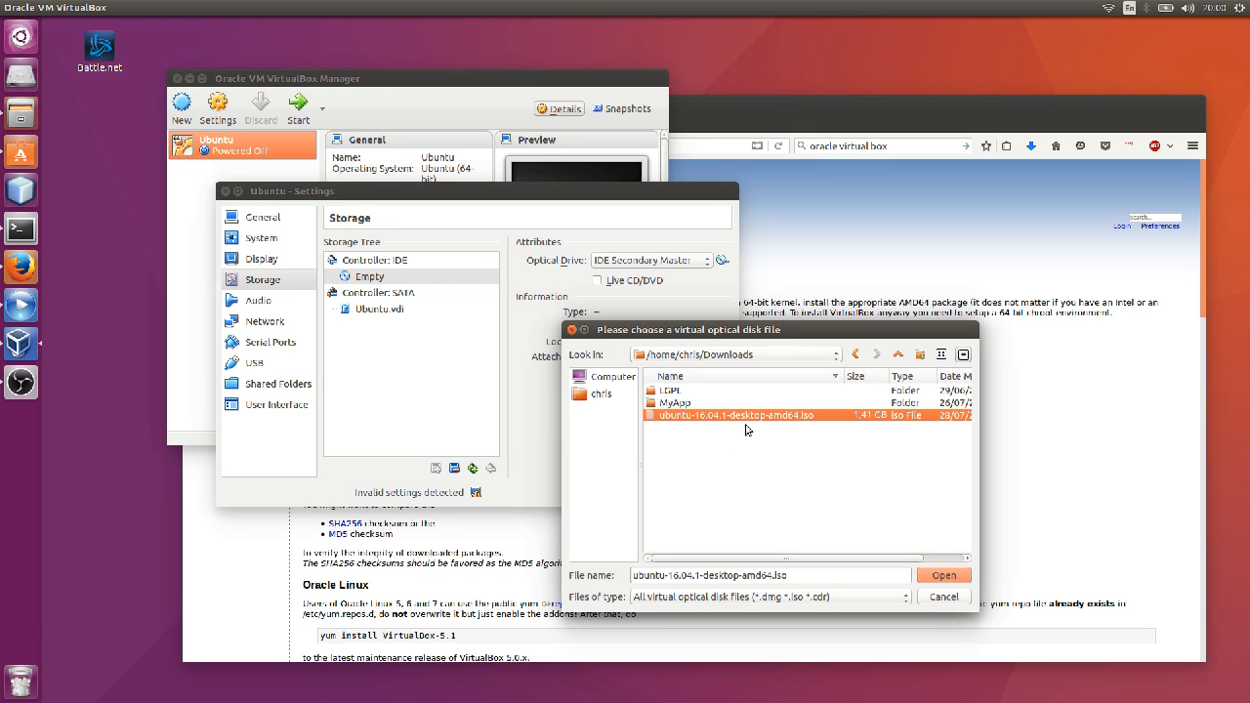
pyautogui.click(930, 578)
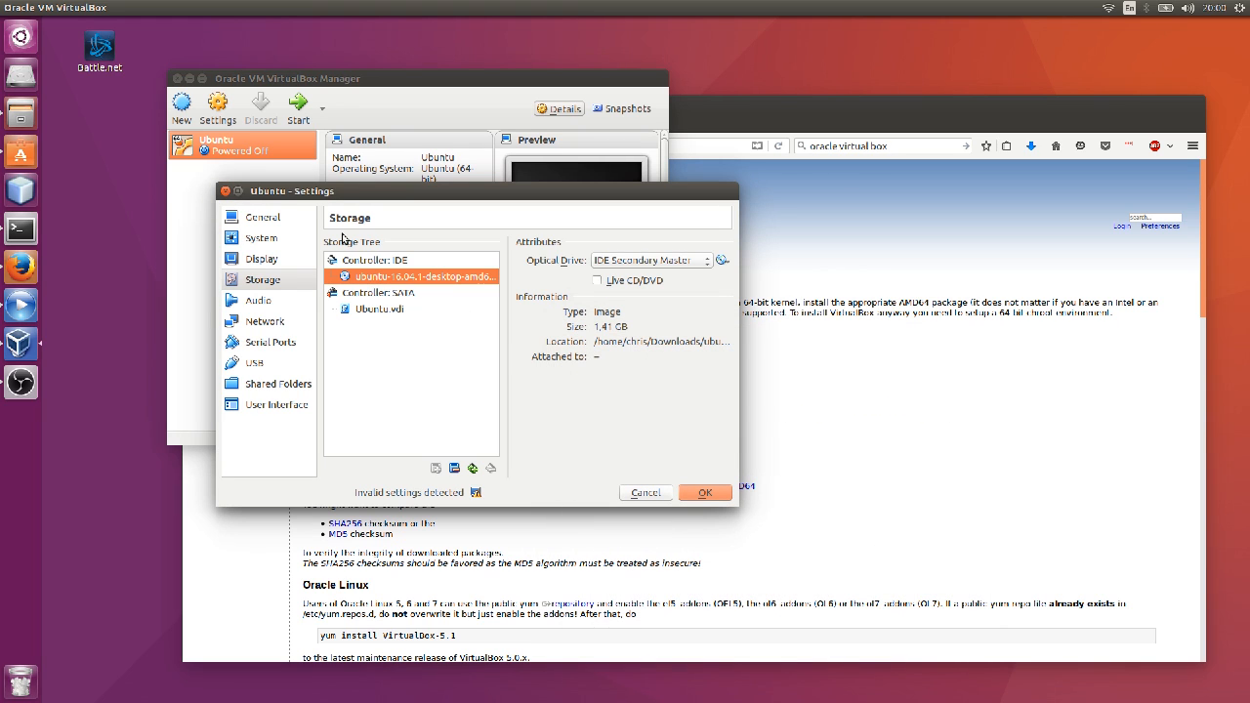
# Select the IDE controller entry and save the storage settings.
pyautogui.click(370, 262)
pyautogui.click(377, 276)
pyautogui.click(399, 262)
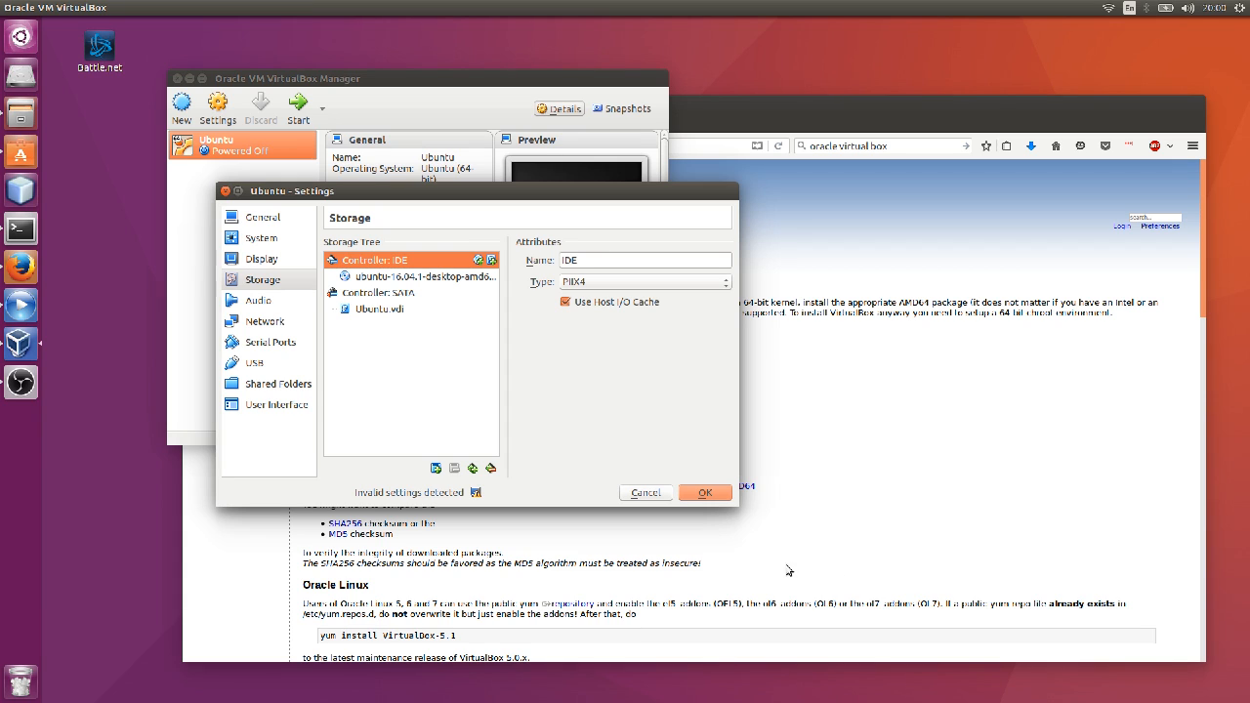
pyautogui.click(713, 497)
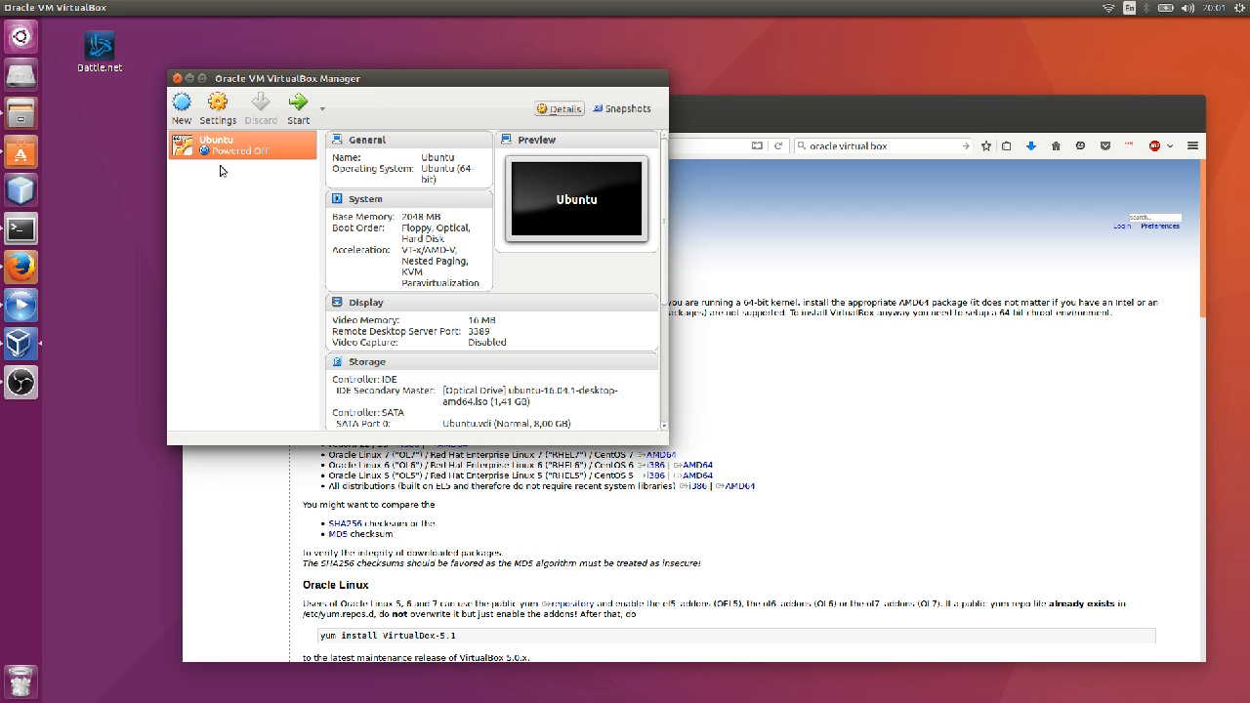
# Start the Ubuntu machine and choose Install Ubuntu on the Welcome screen.
pyautogui.click(303, 105)
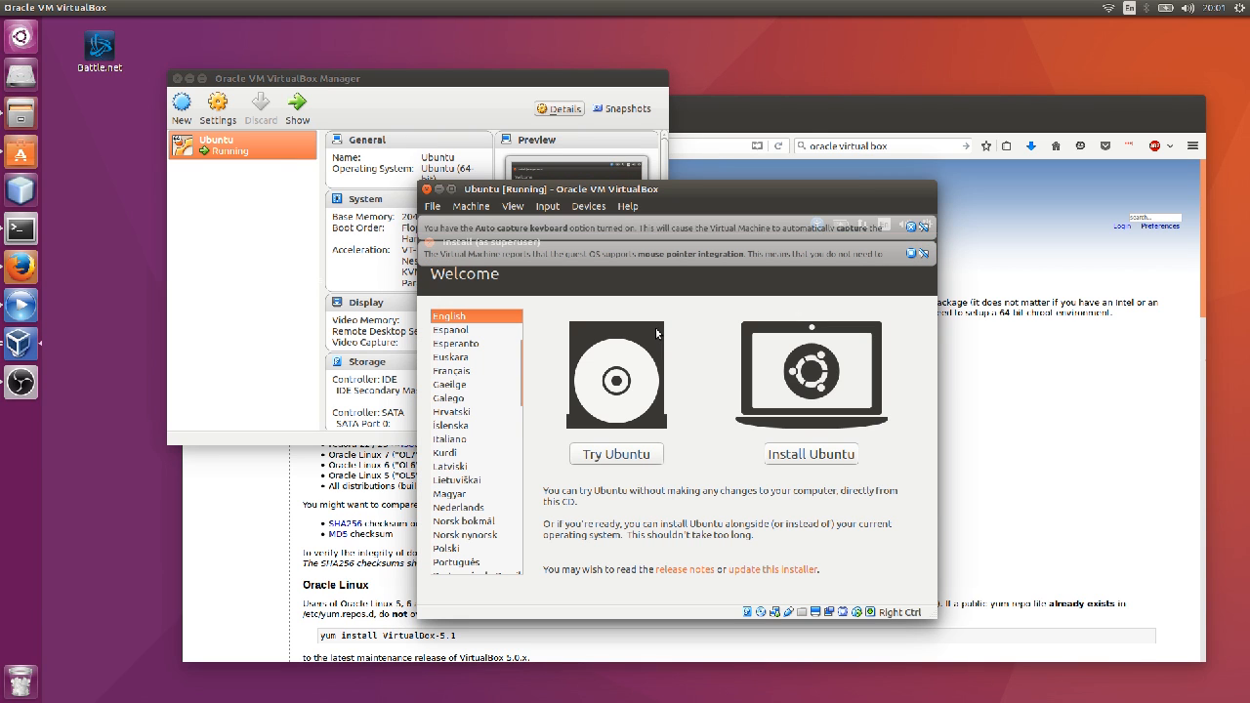
pyautogui.click(837, 459)
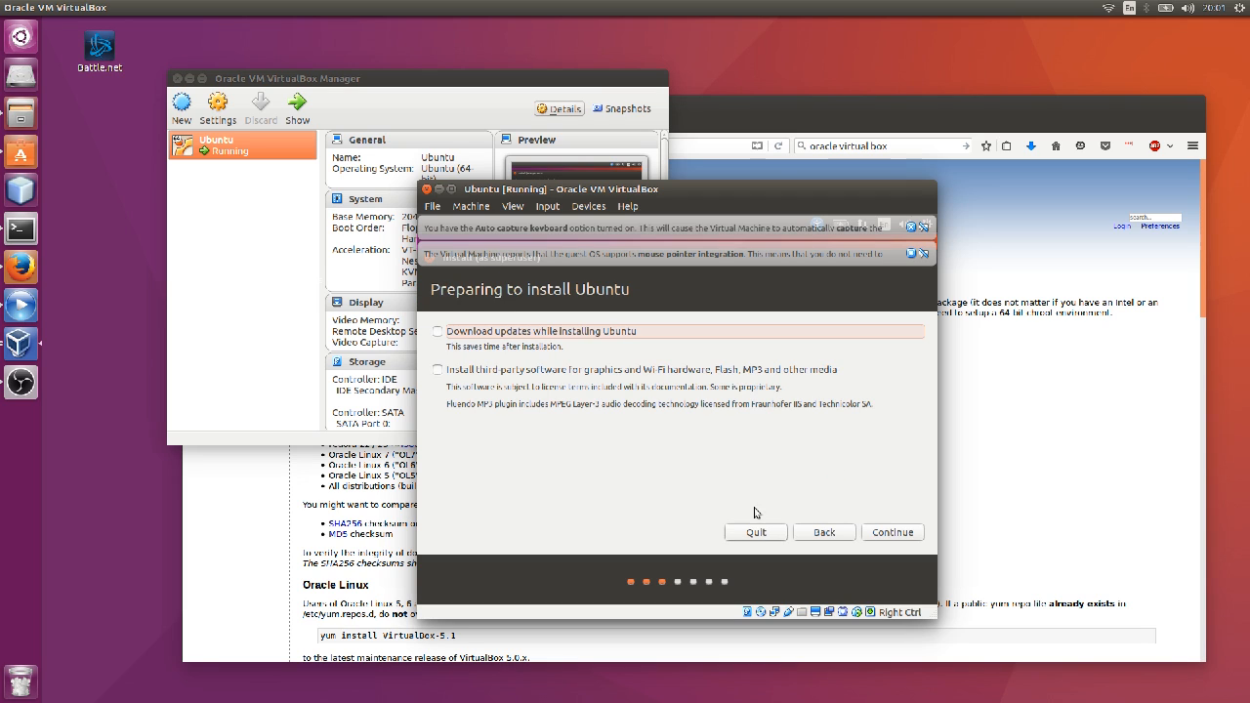
# Enable third-party software and downloading updates while installing, then continue to installation type.
pyautogui.click(549, 371)
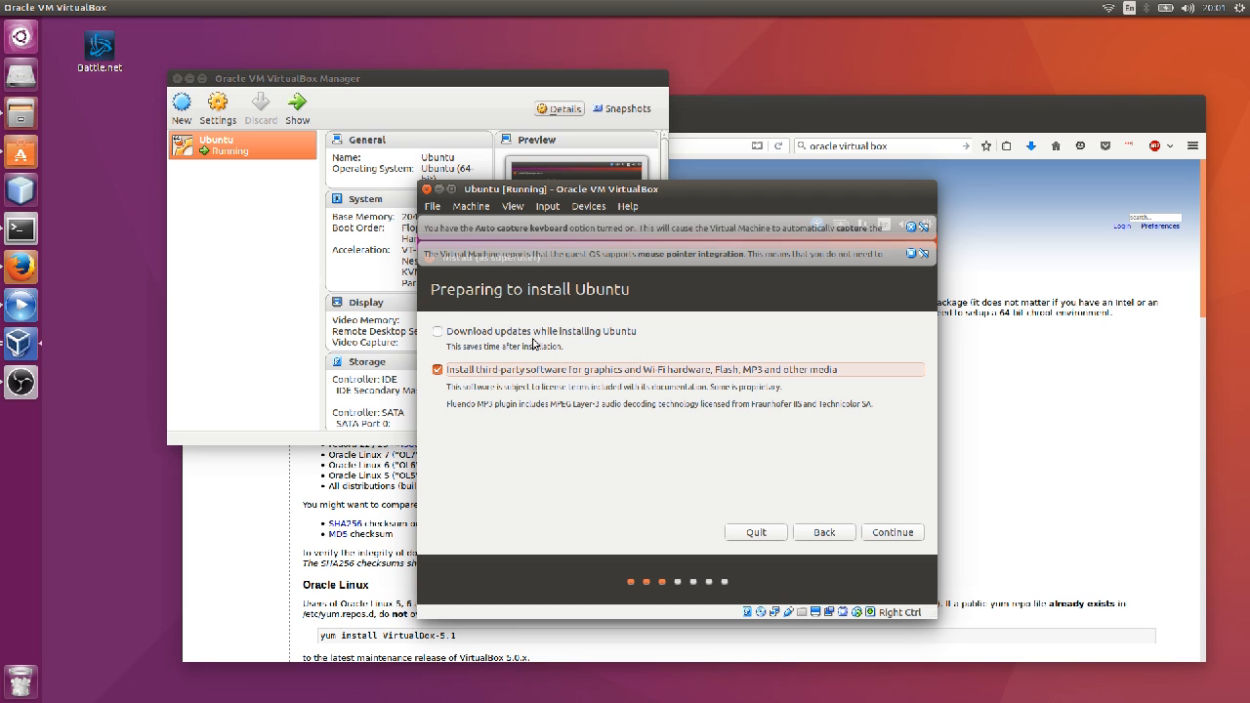
pyautogui.click(550, 334)
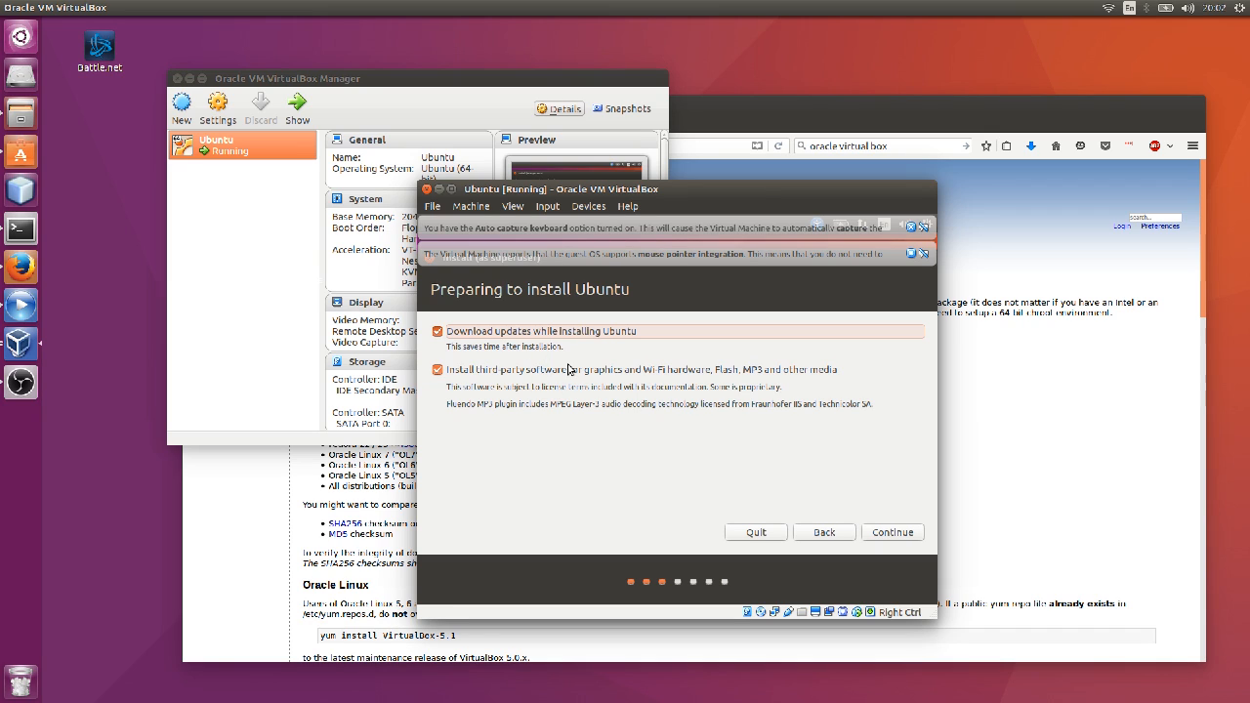
pyautogui.click(904, 538)
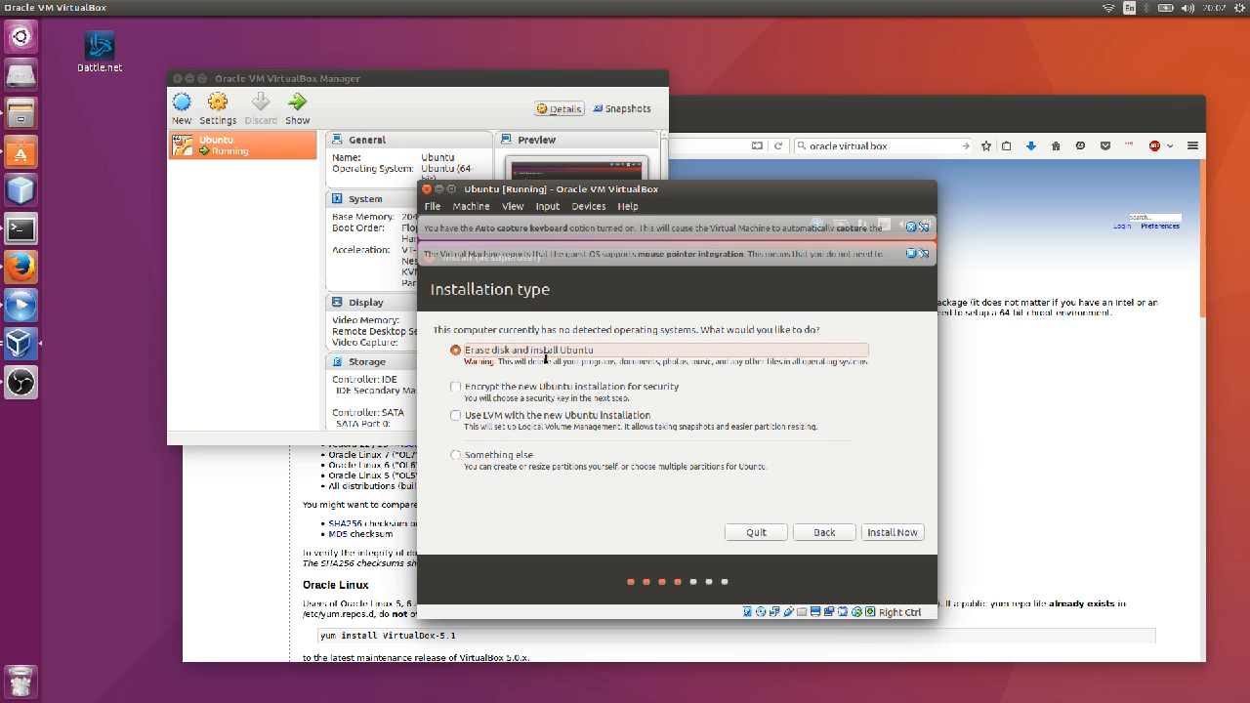
# Install with 'Erase disk and install Ubuntu' and confirm writing the changes to disk.
pyautogui.click(909, 531)
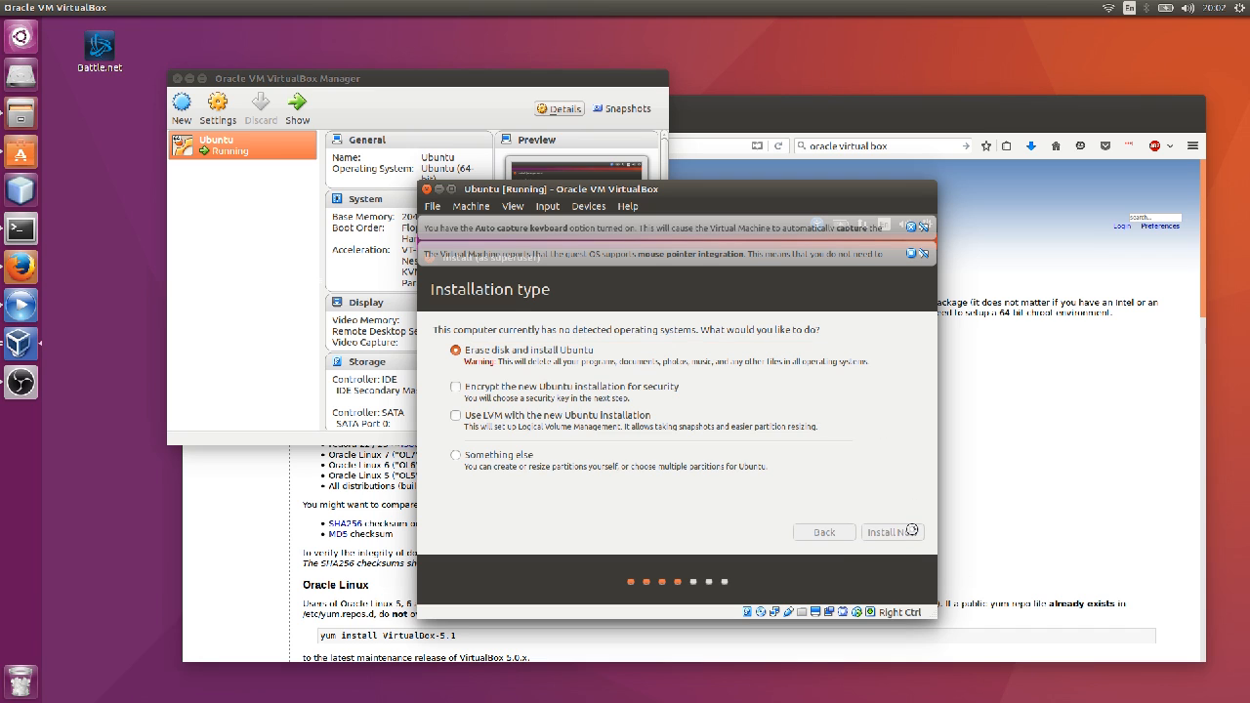
pyautogui.click(914, 512)
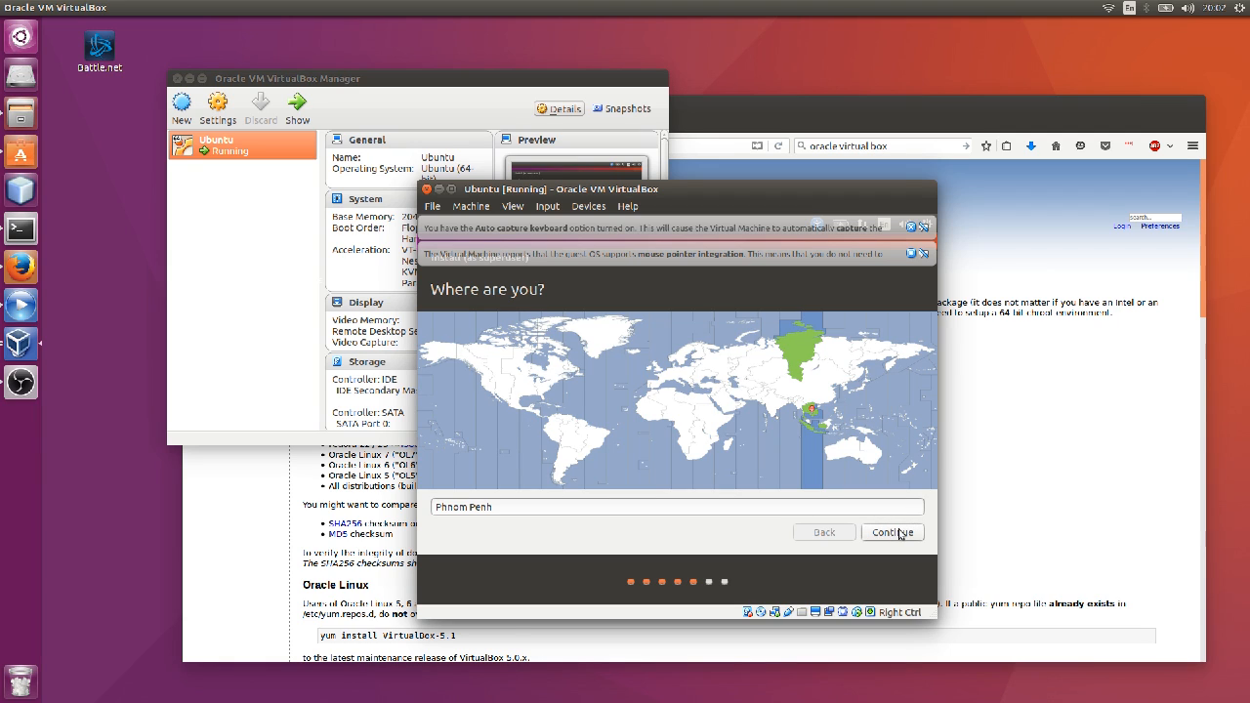
# Keep Phnom Penh as the location and pick English (US) as the keyboard layout.
pyautogui.click(904, 532)
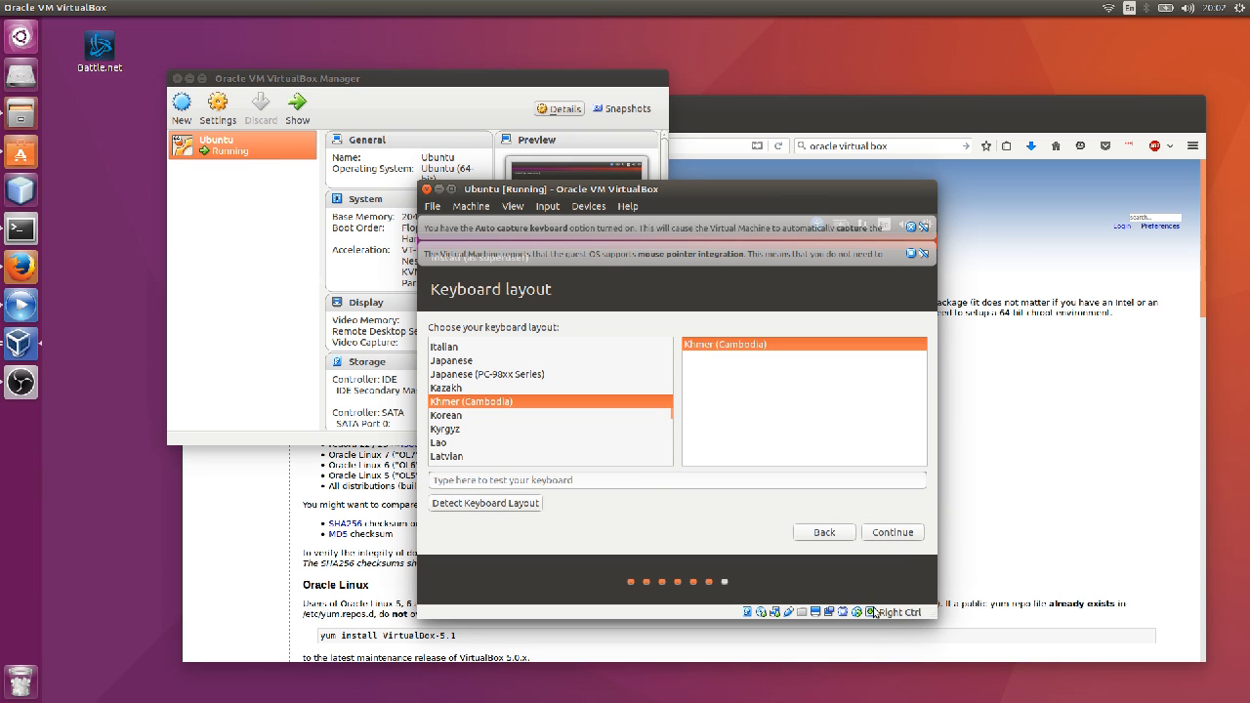
pyautogui.scroll(2, 517, 386)
pyautogui.scroll(4, 490, 381)
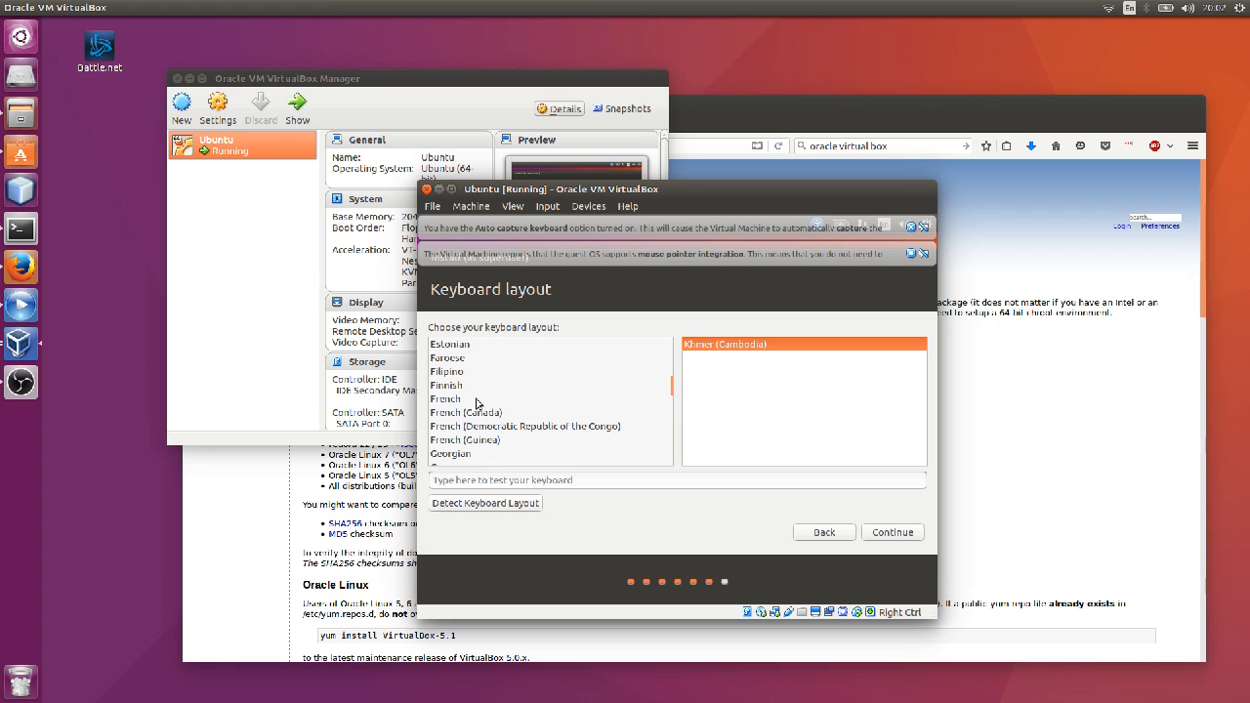
pyautogui.click(478, 362)
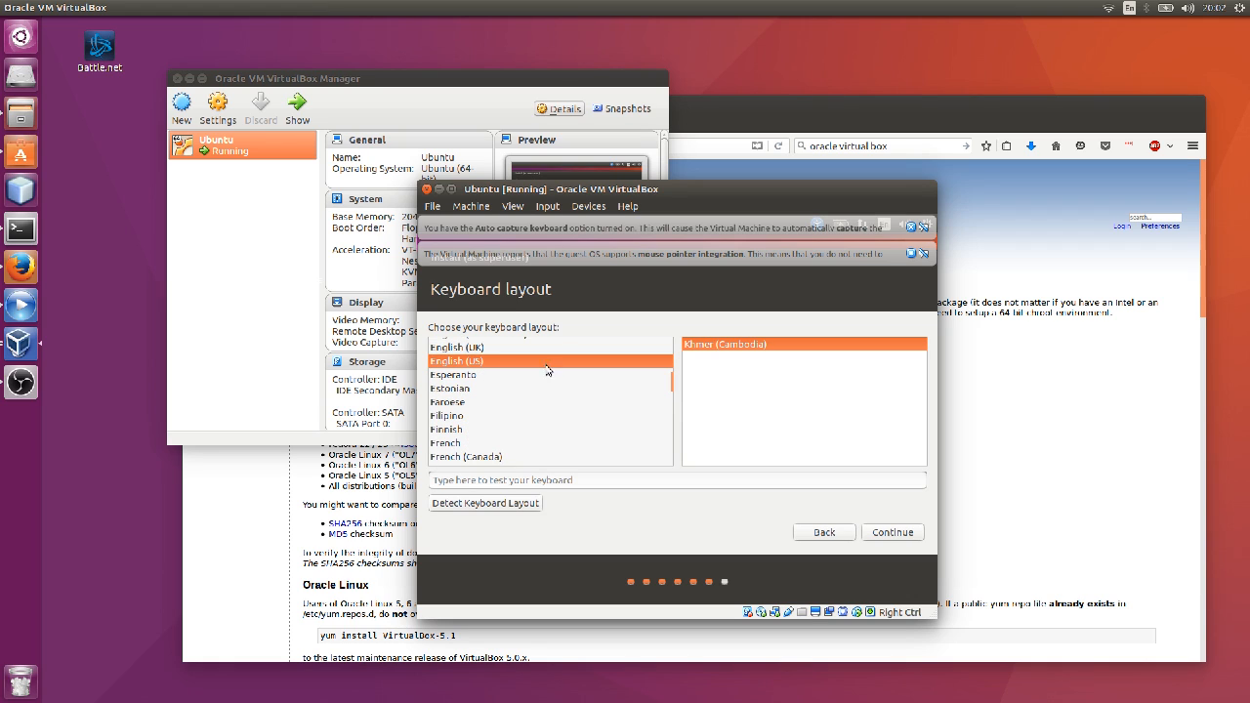
pyautogui.scroll(1, 572, 358)
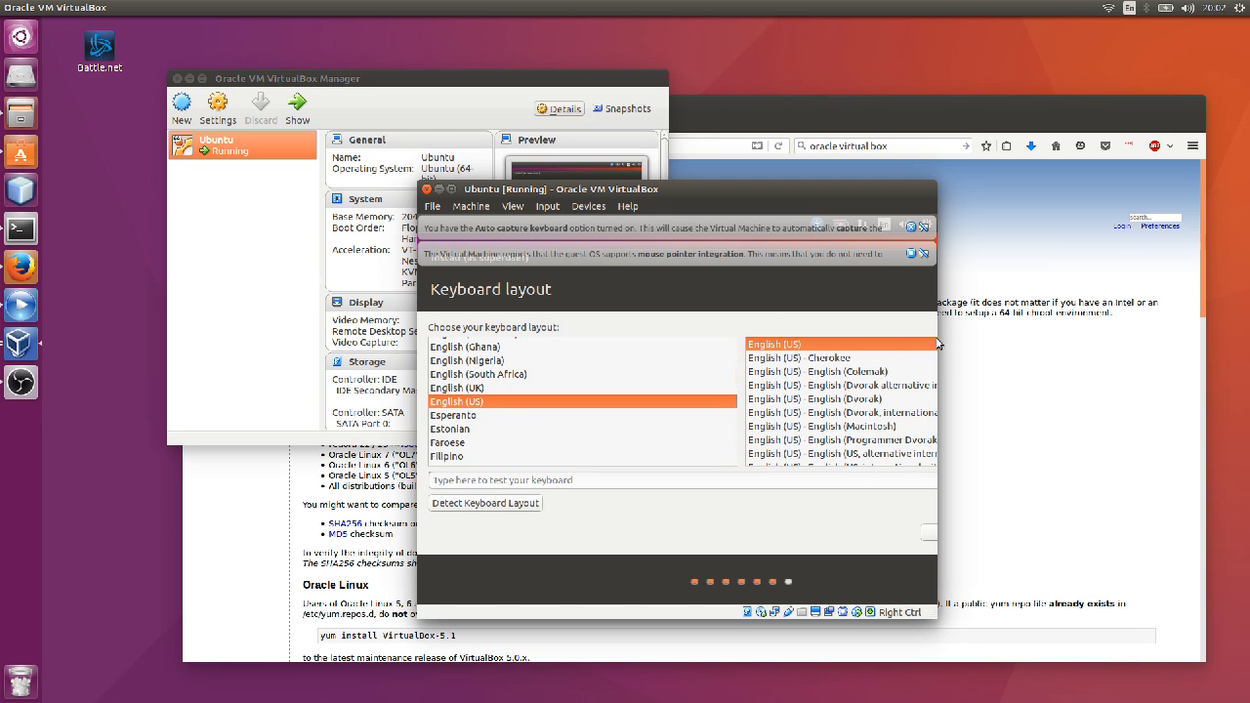
# Widen the VM window, accept the layout, and dismiss both VirtualBox notification banners.
pyautogui.moveTo(931, 328); pyautogui.dragTo(1143, 322)
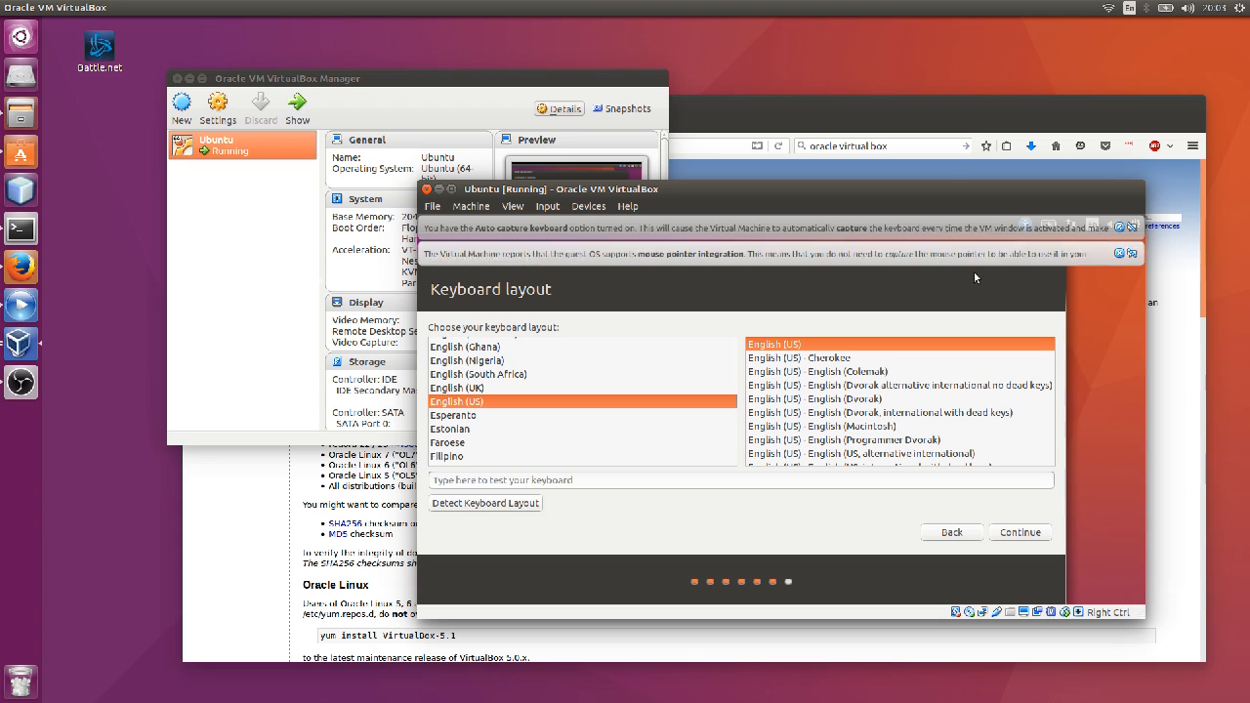
pyautogui.click(1003, 532)
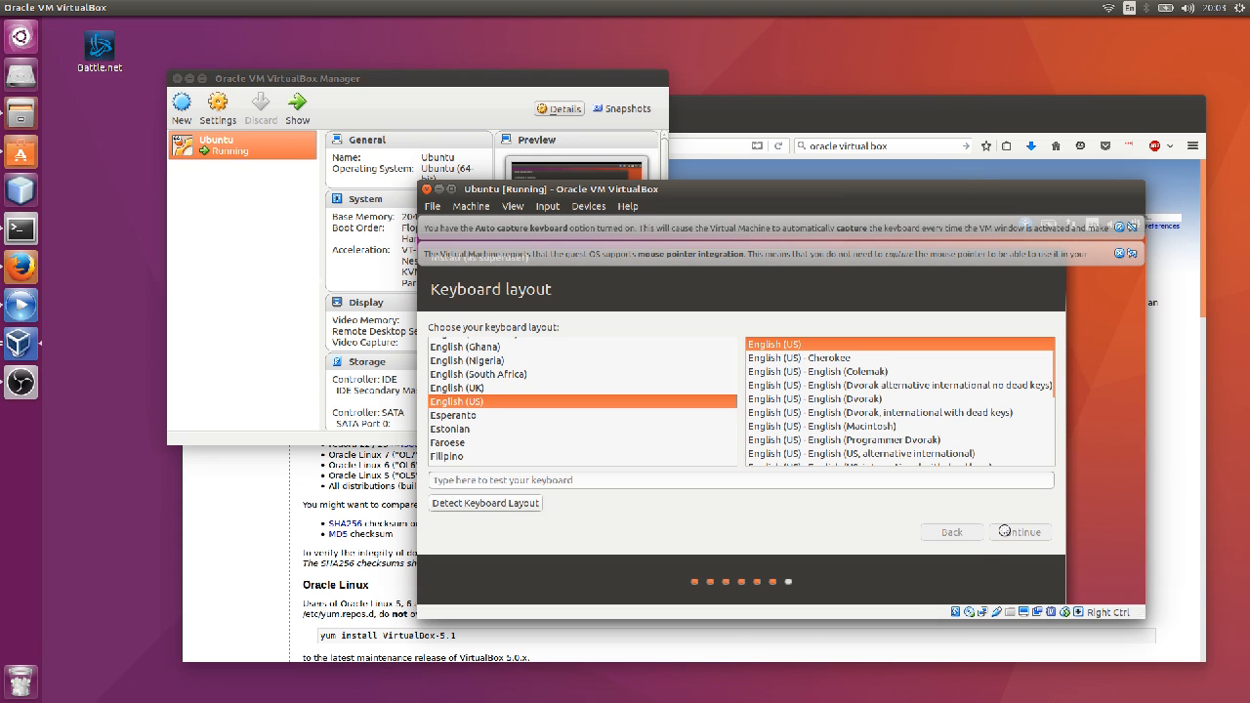
pyautogui.click(1119, 227)
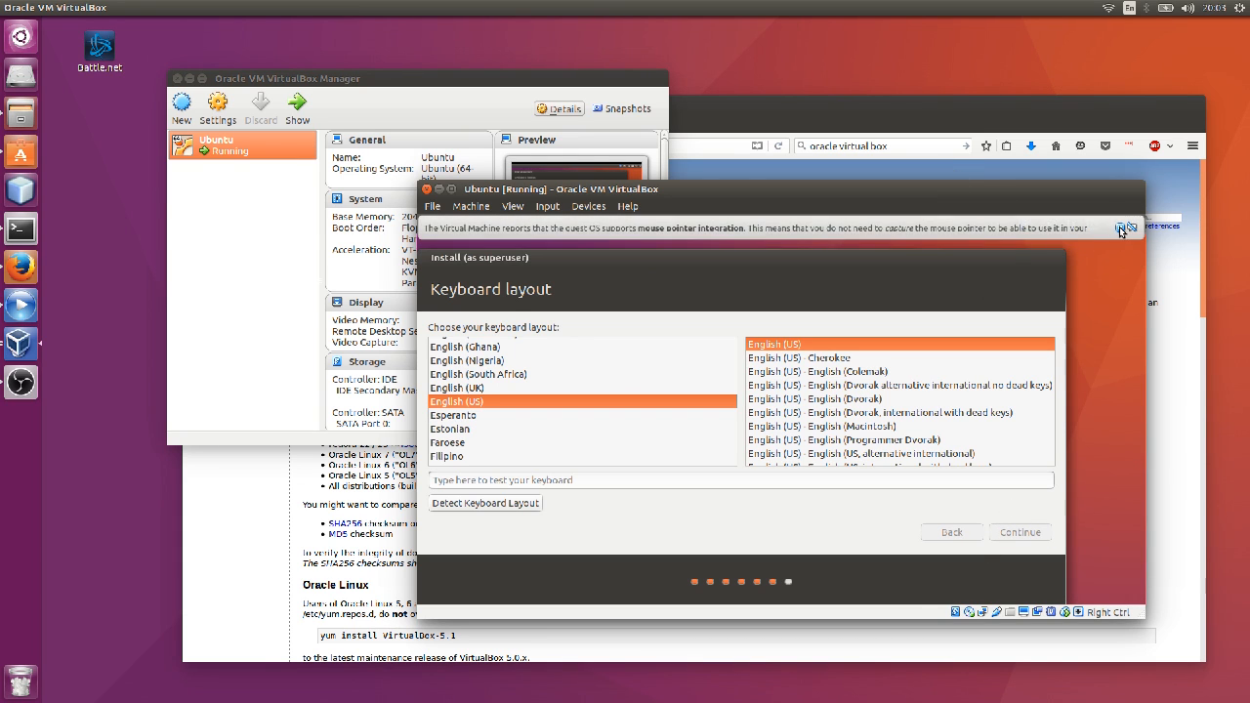
pyautogui.click(1119, 228)
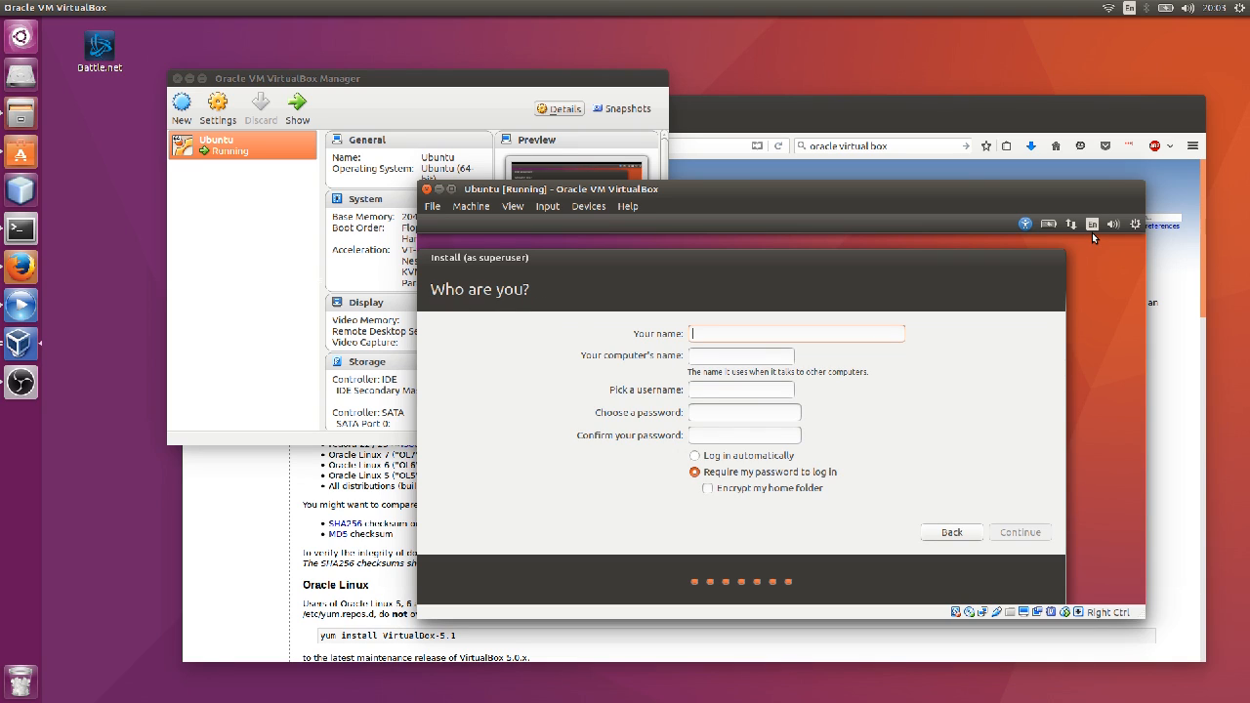
# Enter the user's name, set and confirm the account password, and continue installing.
pyautogui.write('Chris')
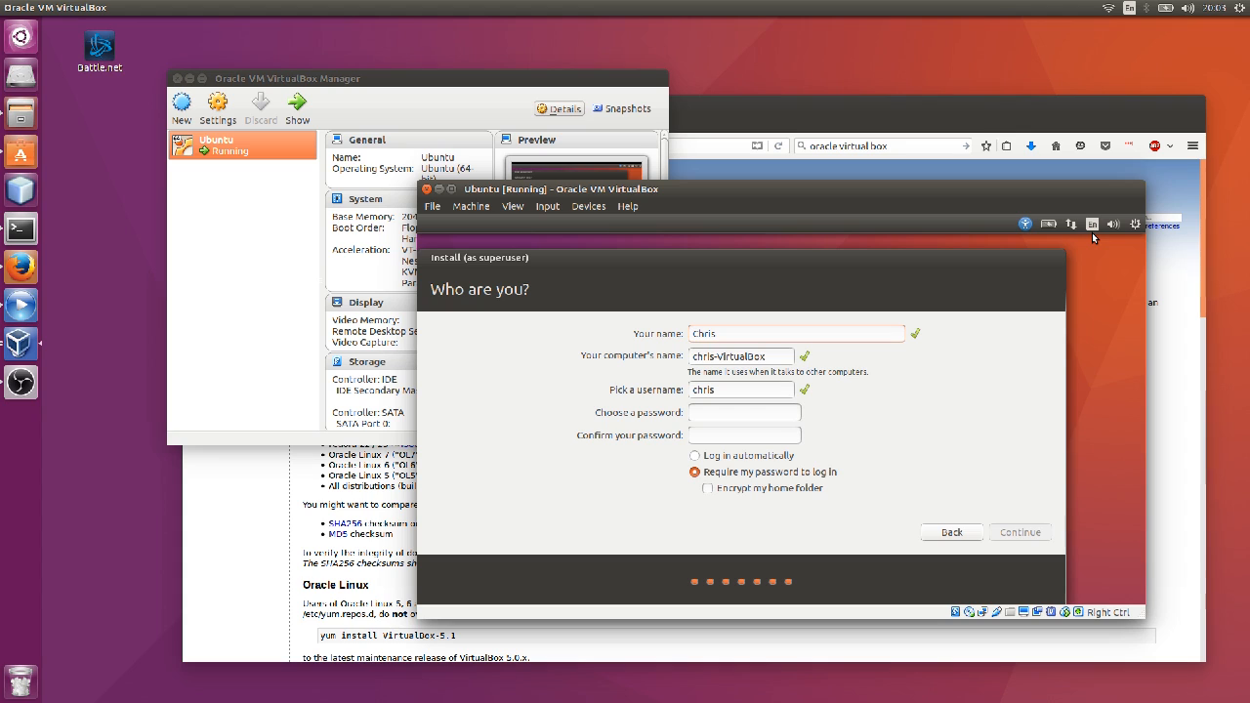
pyautogui.press('Tab')
pyautogui.click(740, 414)
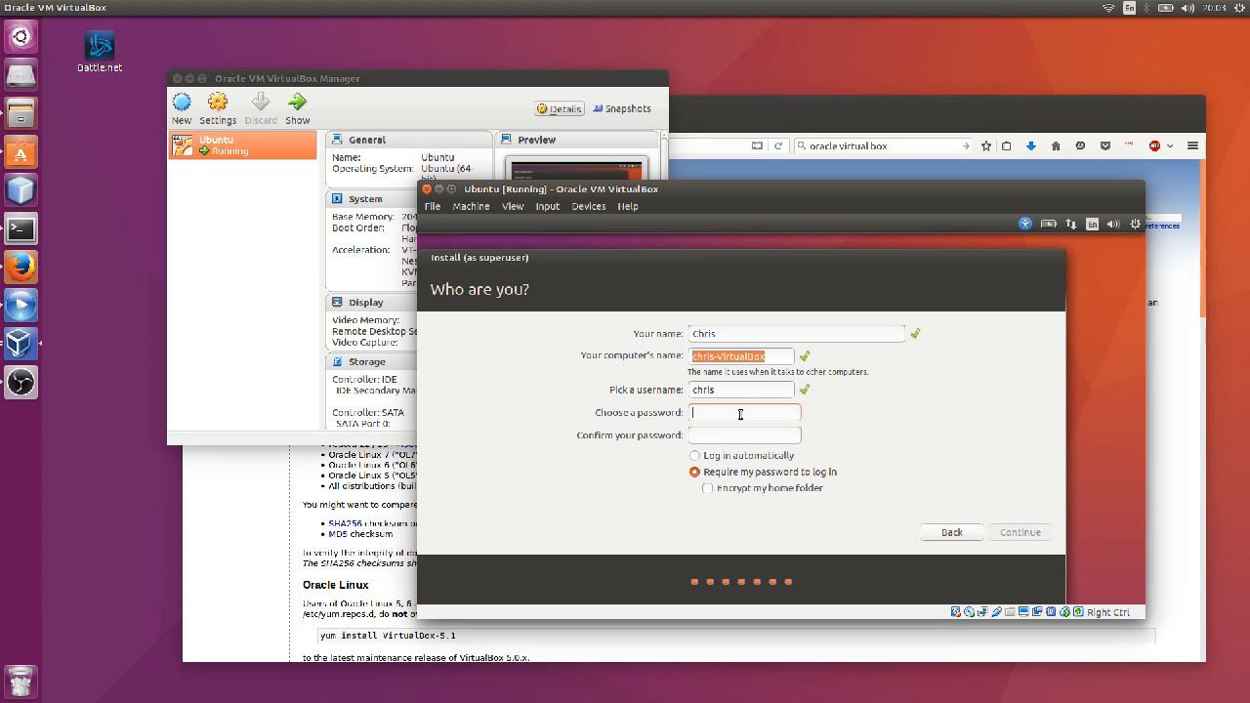
pyautogui.write('●●●●')
pyautogui.press('BackSpace')
pyautogui.press('BackSpace')
pyautogui.press('BackSpace')
pyautogui.press('BackSpace')
pyautogui.write('●●●●●●●●●●')
pyautogui.press('Tab')
pyautogui.write('●●●●●●●●●●')
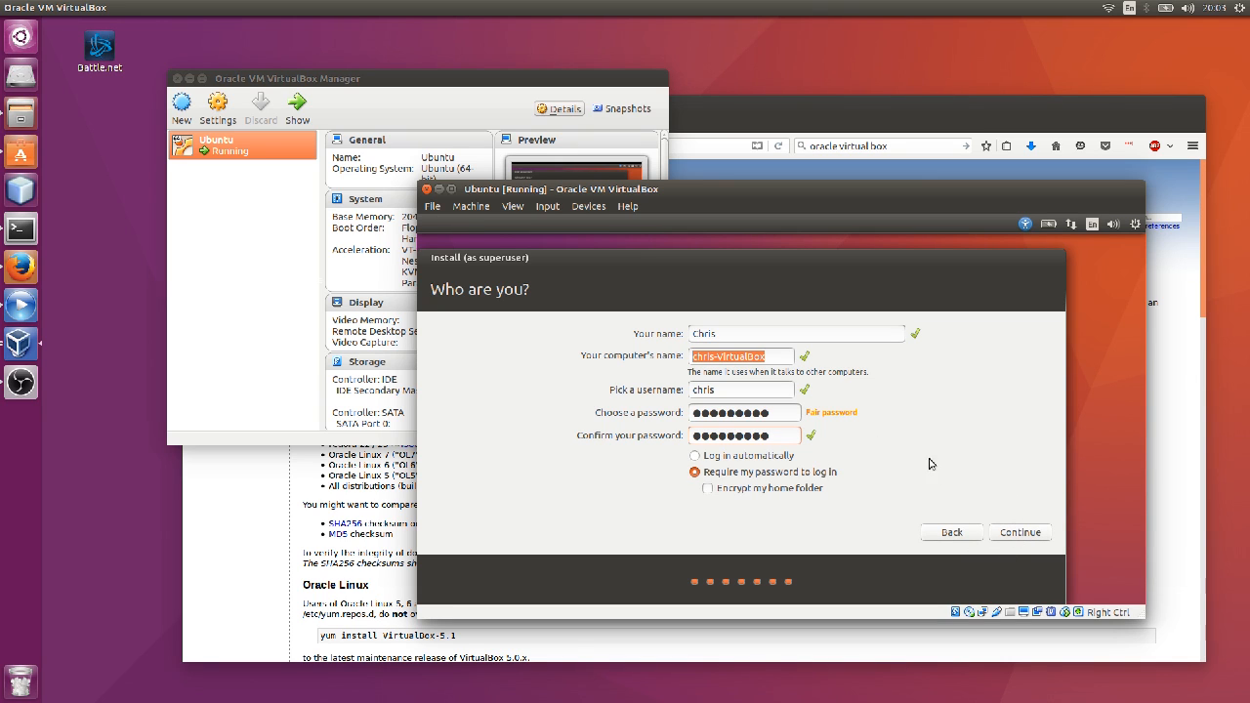
pyautogui.click(1016, 537)
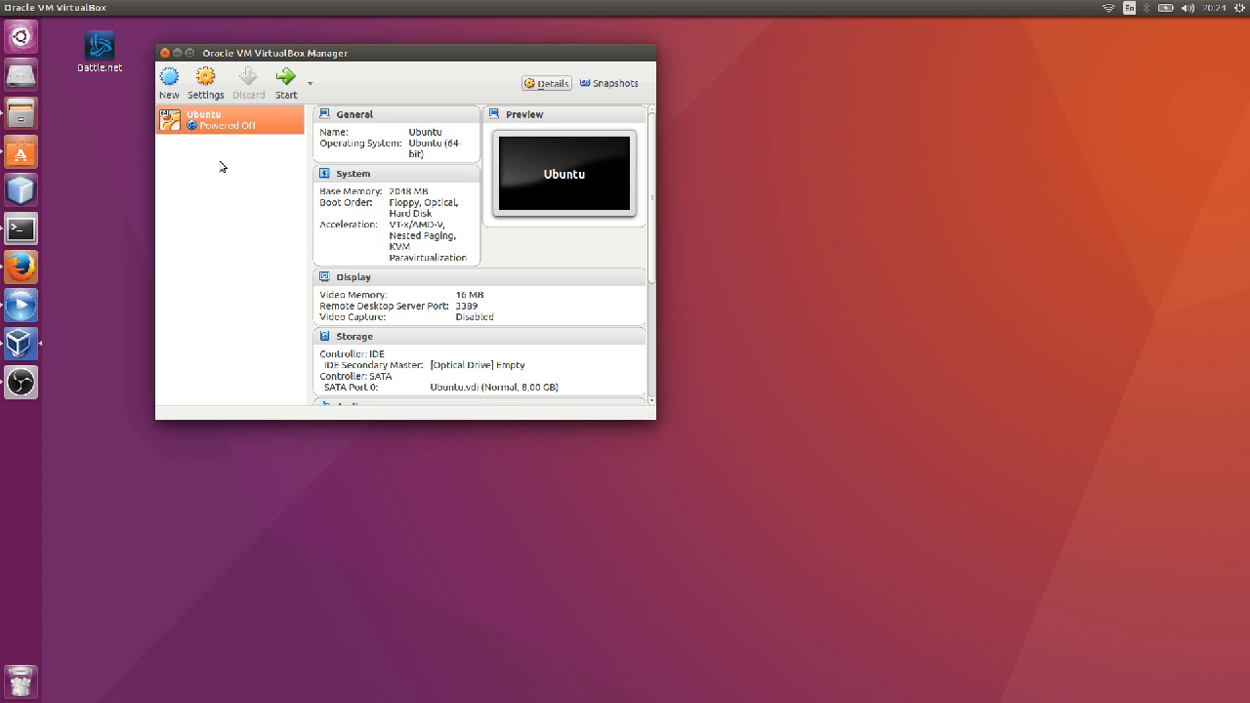
# In the Ubuntu VM's Storage settings, check that the IDE optical drive is Empty with no ISO.
pyautogui.rightClick(257, 124)
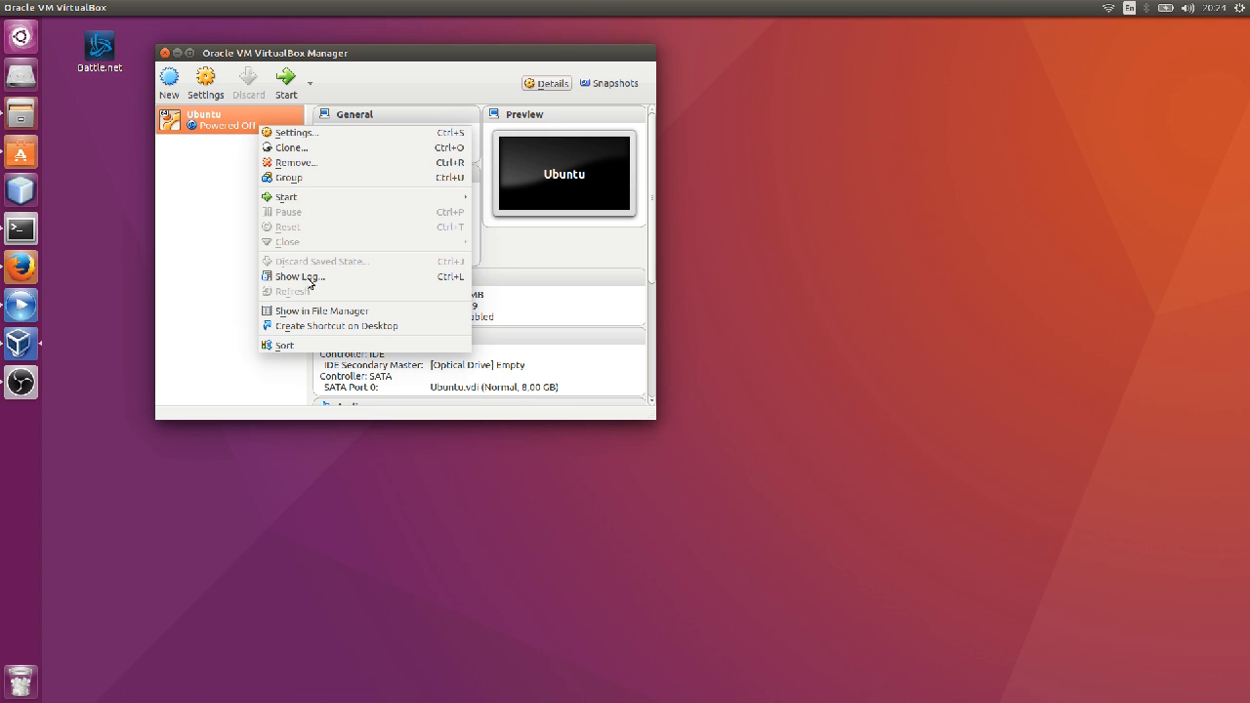
pyautogui.click(293, 133)
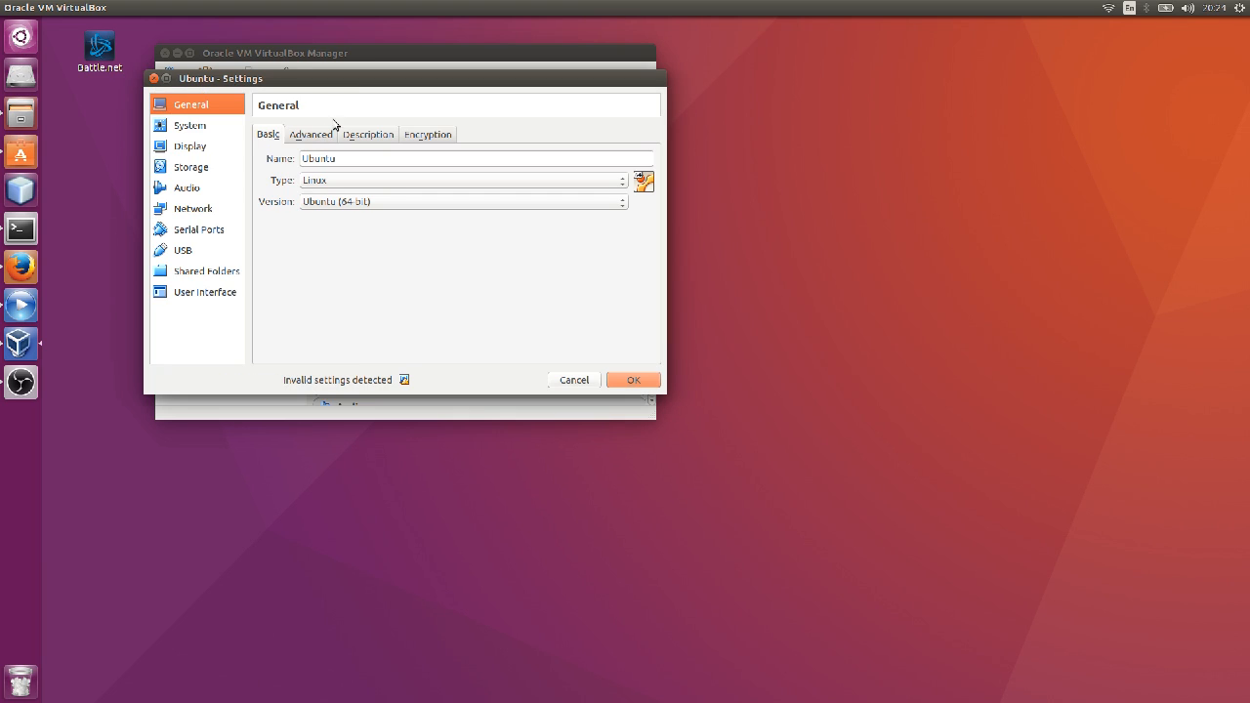
pyautogui.click(519, 307)
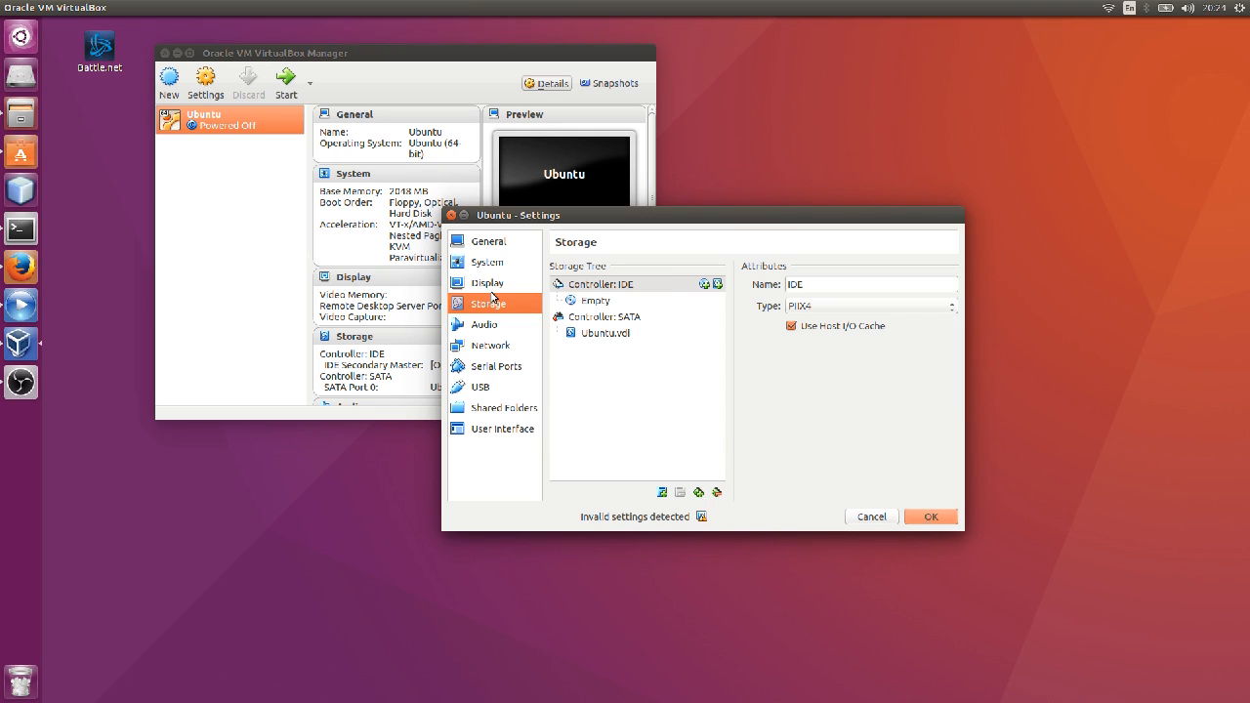
pyautogui.click(584, 302)
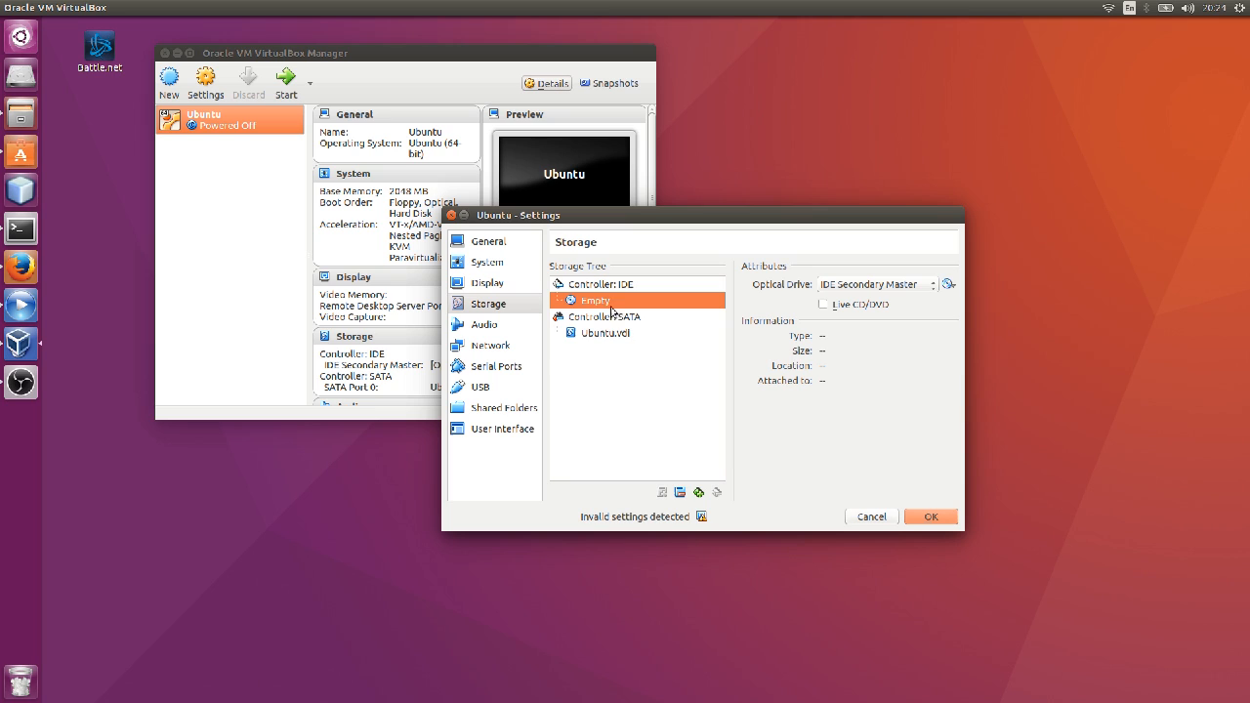
pyautogui.click(948, 284)
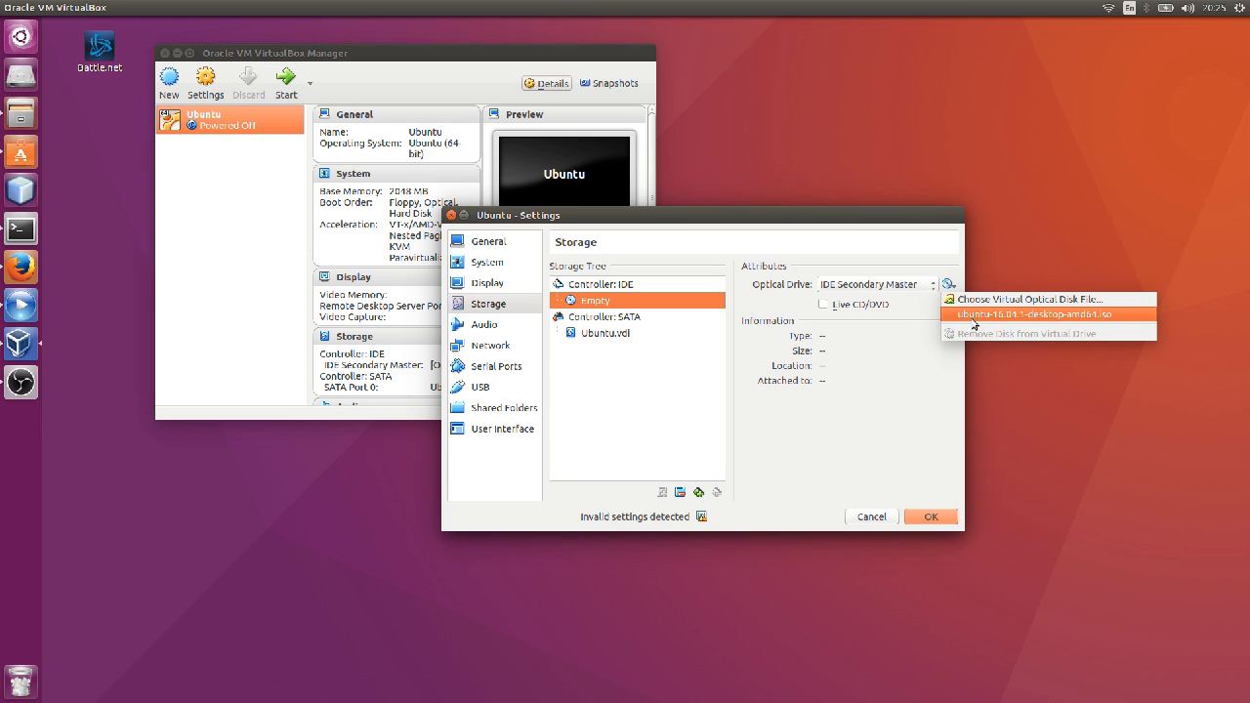
pyautogui.click(950, 374)
# Leave the empty IDE optical drive selected and save the Ubuntu VM's settings with OK.
pyautogui.click(571, 283)
pyautogui.click(586, 301)
pyautogui.click(591, 285)
pyautogui.click(596, 302)
pyautogui.click(599, 289)
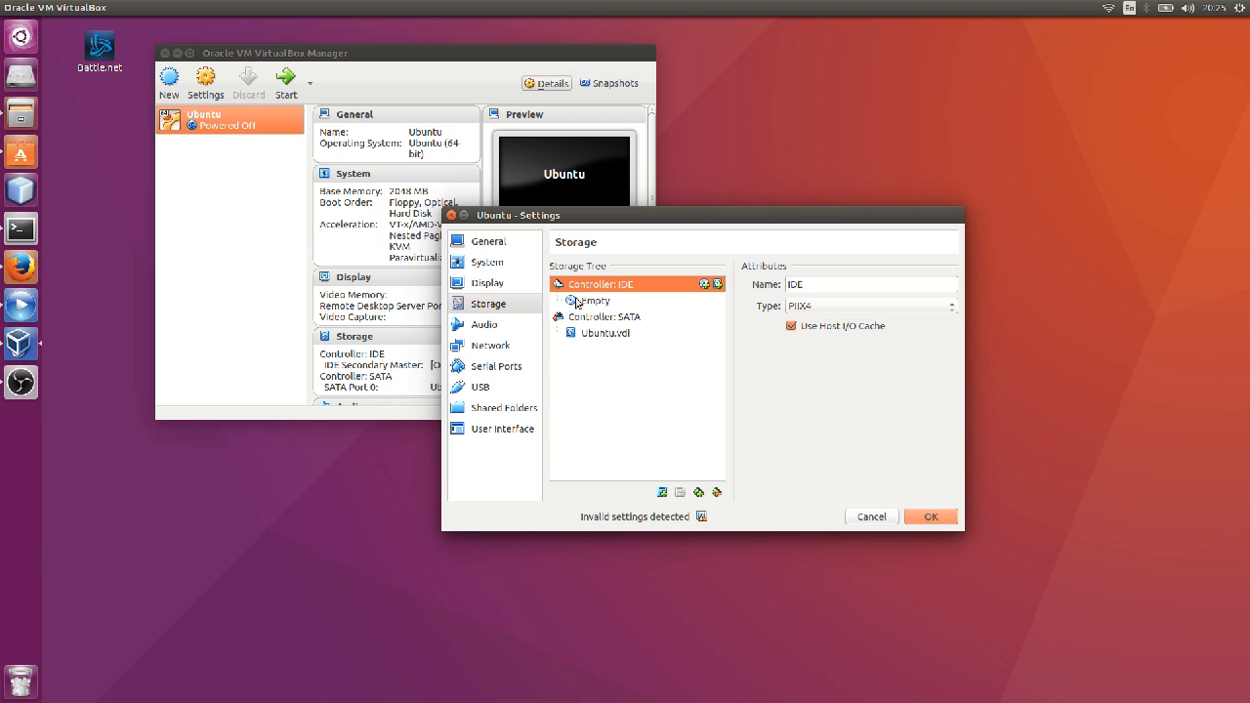
pyautogui.click(567, 299)
pyautogui.click(943, 521)
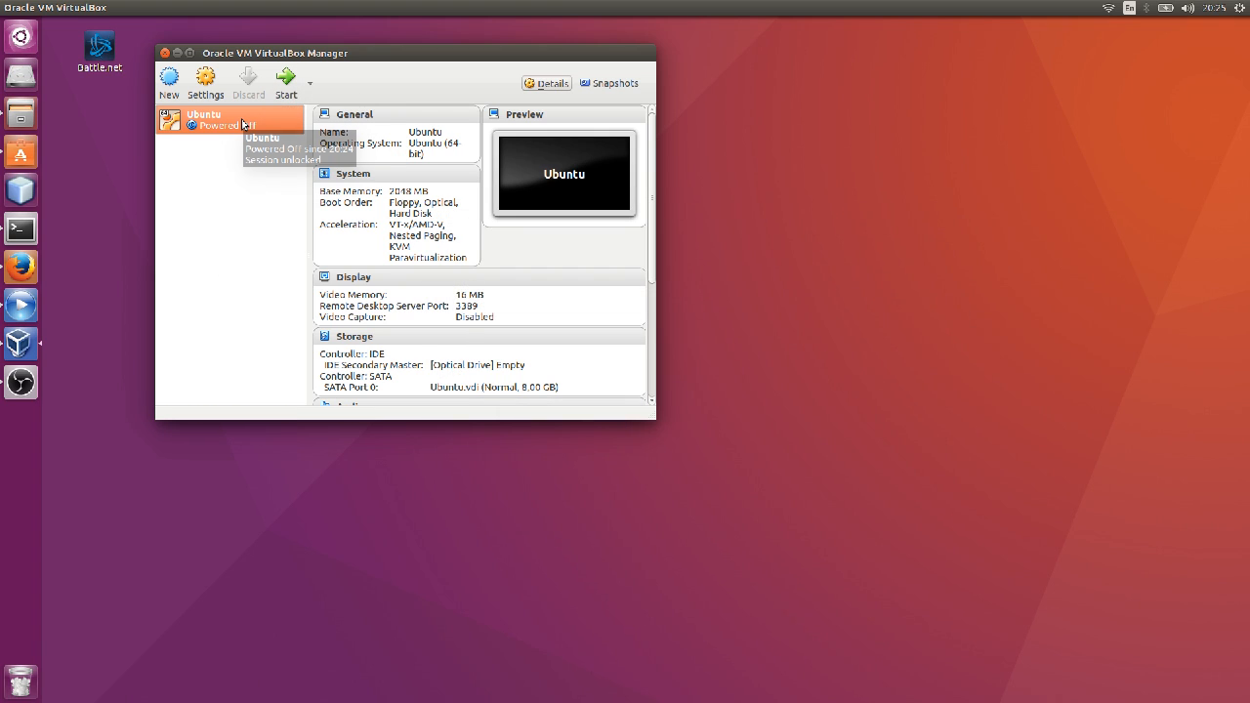
# Start the Ubuntu VM, dismiss the keyboard-capture and pointer-integration notices, and let it reach the 16.04 login screen.
pyautogui.click(286, 86)
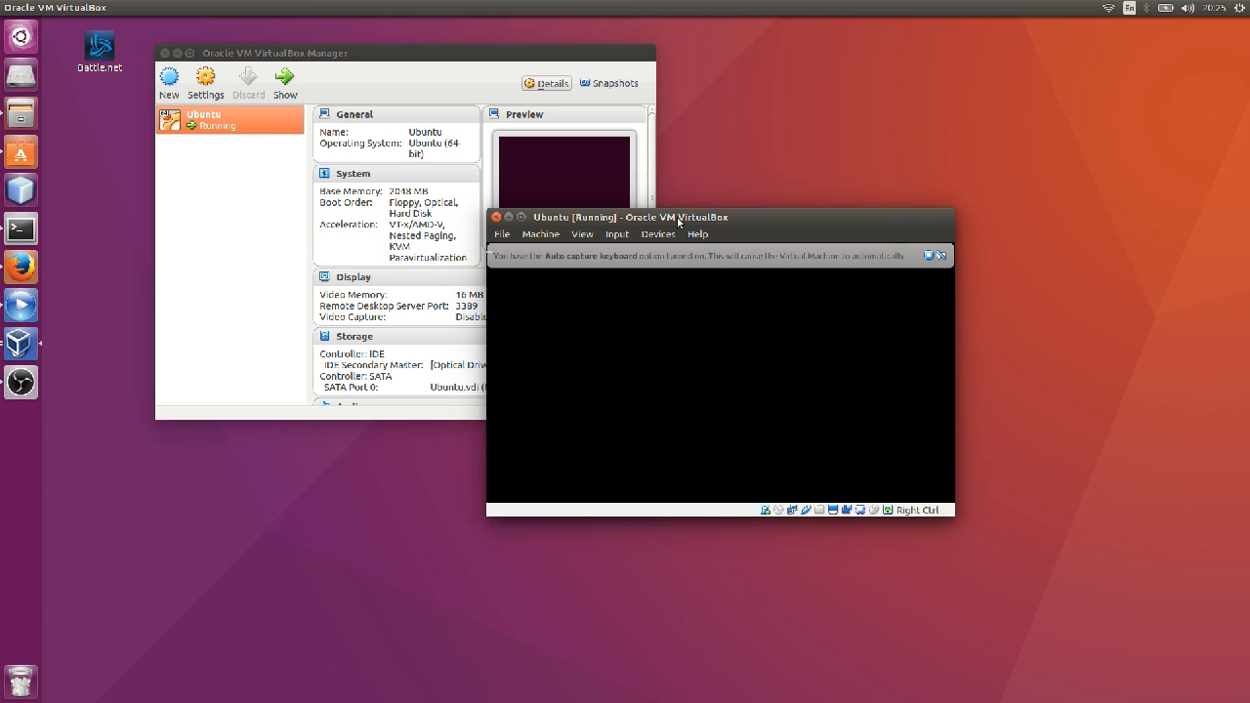
pyautogui.moveTo(679, 222); pyautogui.dragTo(643, 214)
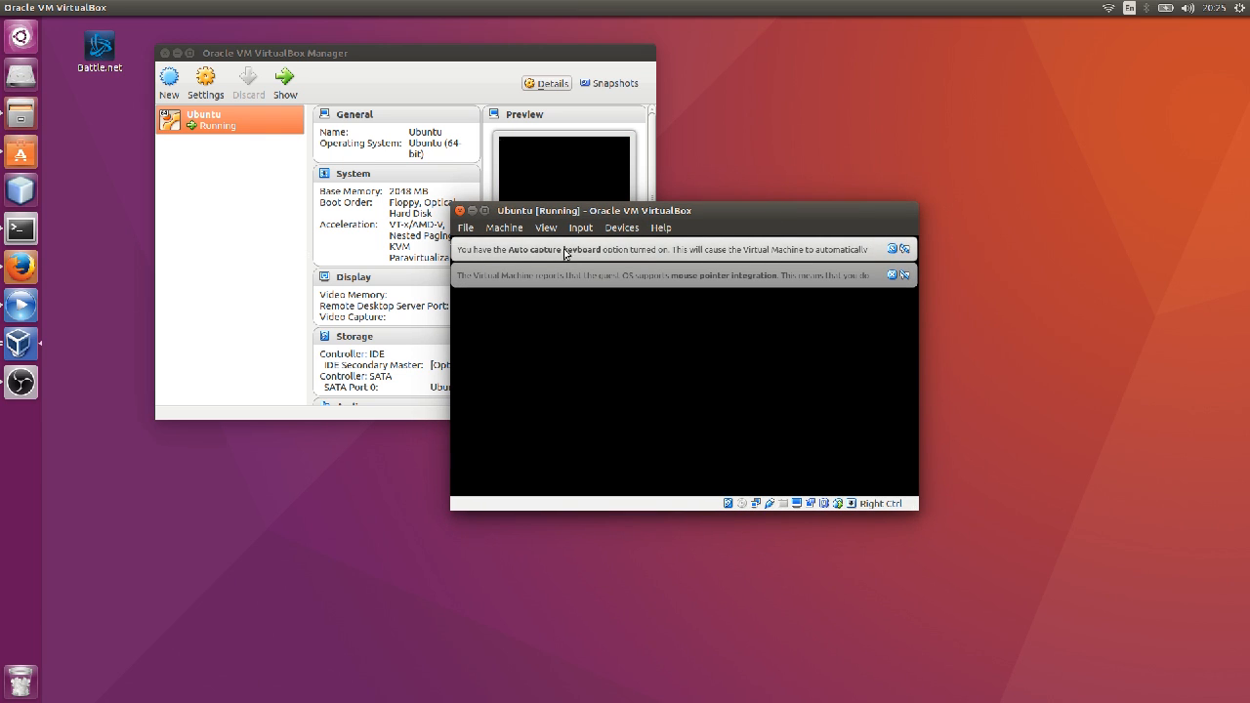
pyautogui.click(903, 250)
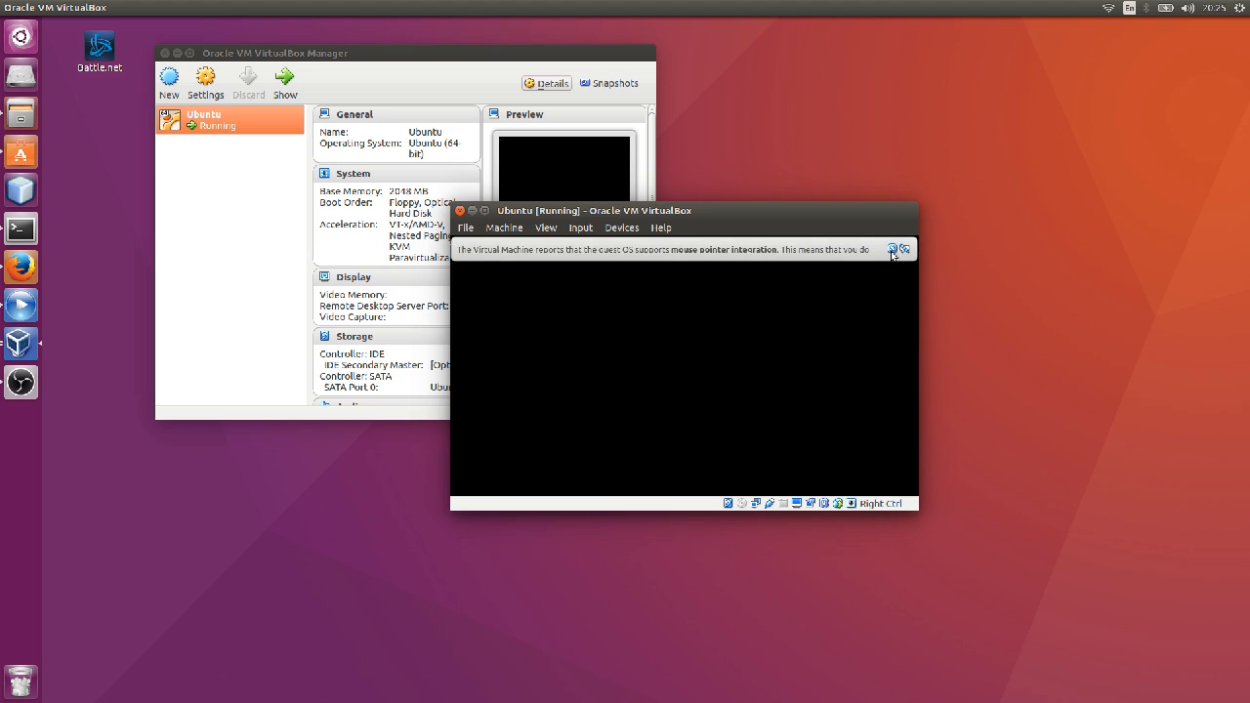
pyautogui.click(903, 250)
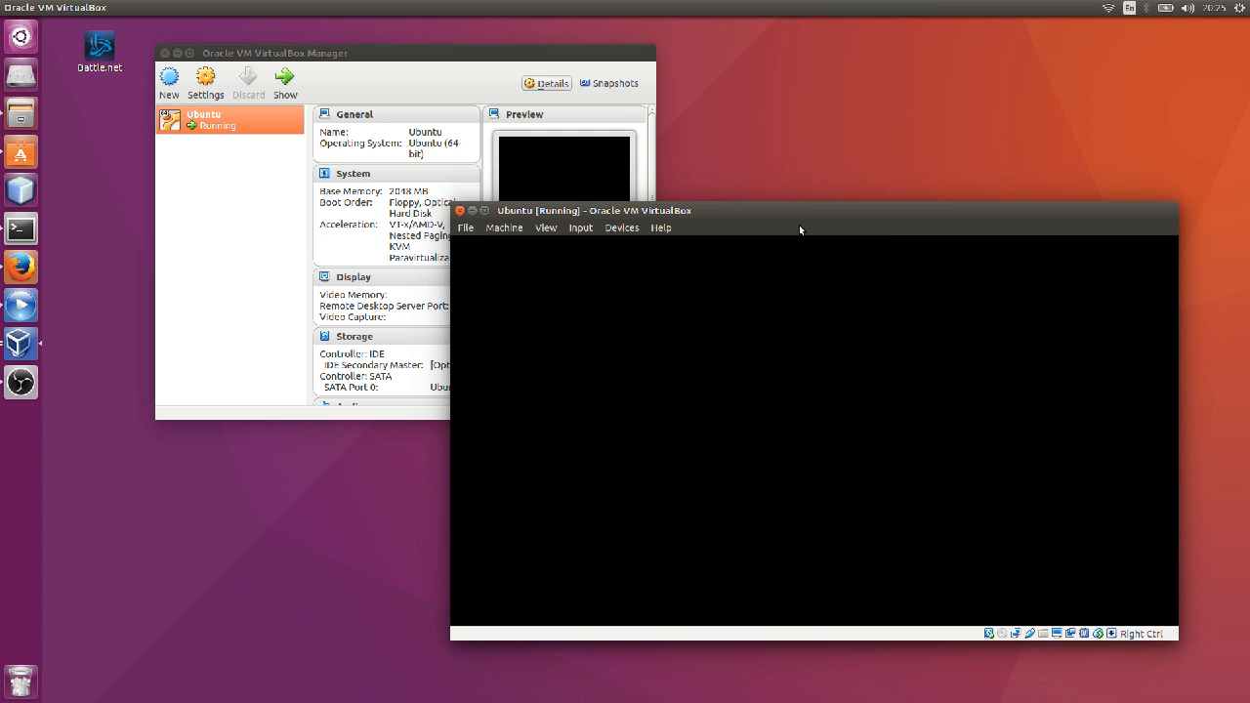
pyautogui.moveTo(788, 211); pyautogui.dragTo(722, 148)
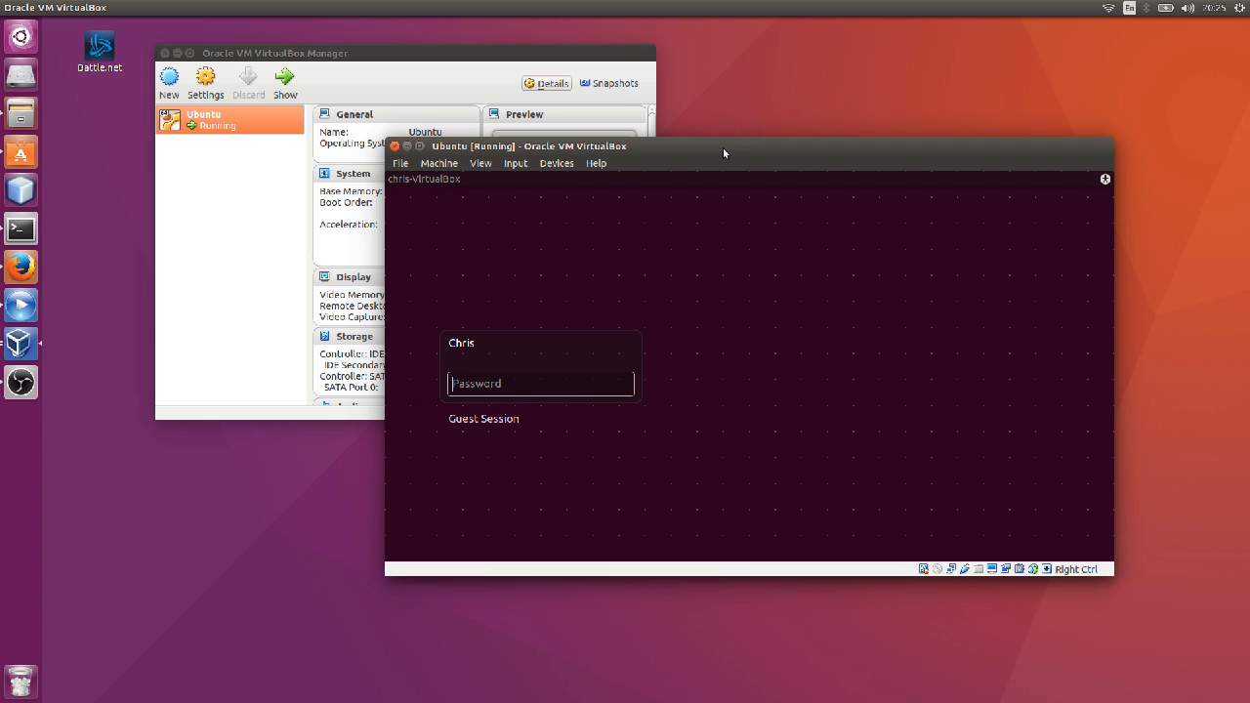